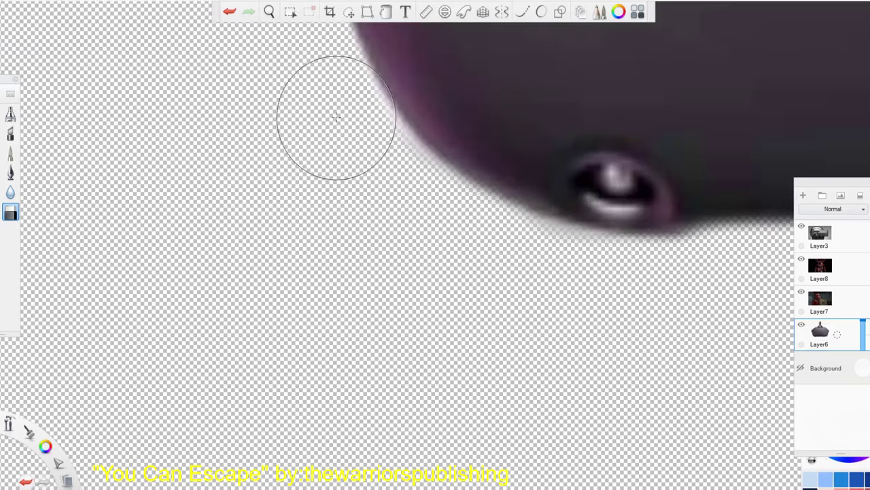
Step: Roughly erase the black background around the front-facing fox head on Layer8
scroll(412, 302, down, 5)
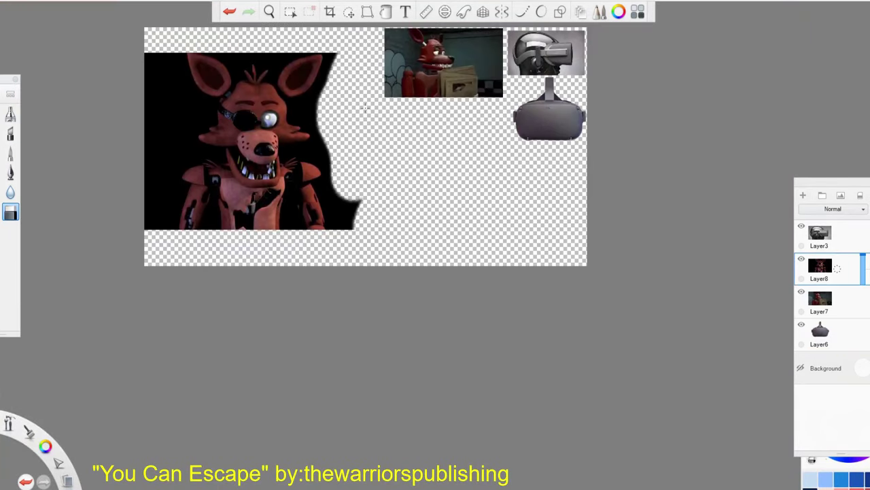
mouse_move(159, 64)
mouse_down()
mouse_move(203, 174)
mouse_move(229, 210)
mouse_move(199, 173)
mouse_up()
key(ctrl+z)
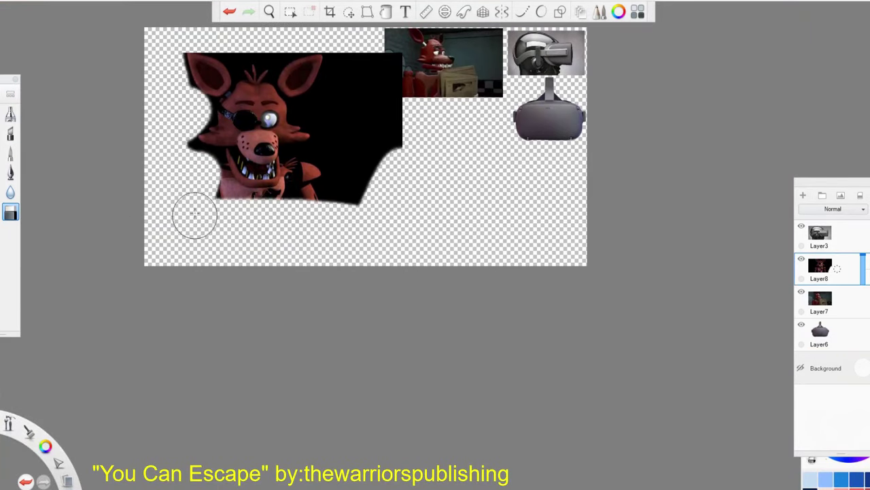
mouse_move(195, 214)
mouse_down()
mouse_move(360, 125)
mouse_move(334, 100)
mouse_move(316, 107)
mouse_move(349, 107)
mouse_move(305, 164)
mouse_move(482, 163)
mouse_up()
Step: Roughly erase the room background around the side-view fox head on Layer7
click(820, 300)
scroll(311, 186, up, 5)
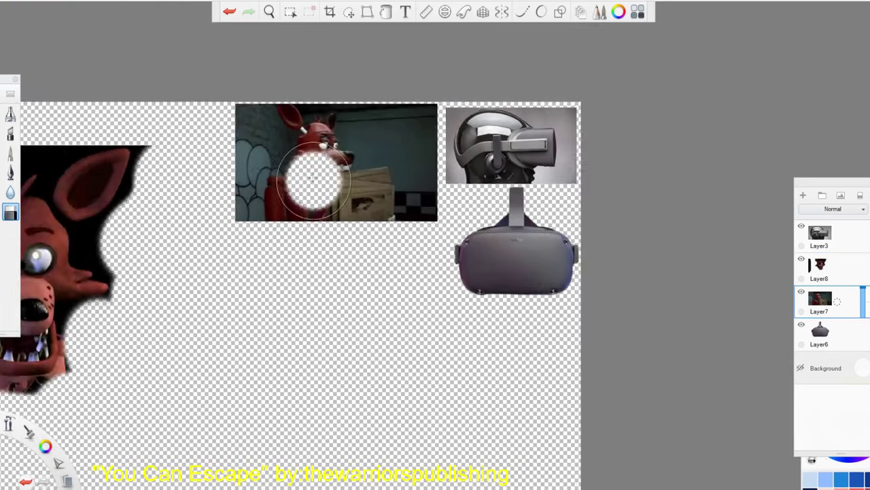
mouse_move(204, 170)
mouse_down()
mouse_move(408, 327)
mouse_move(176, 243)
mouse_move(180, 225)
mouse_up()
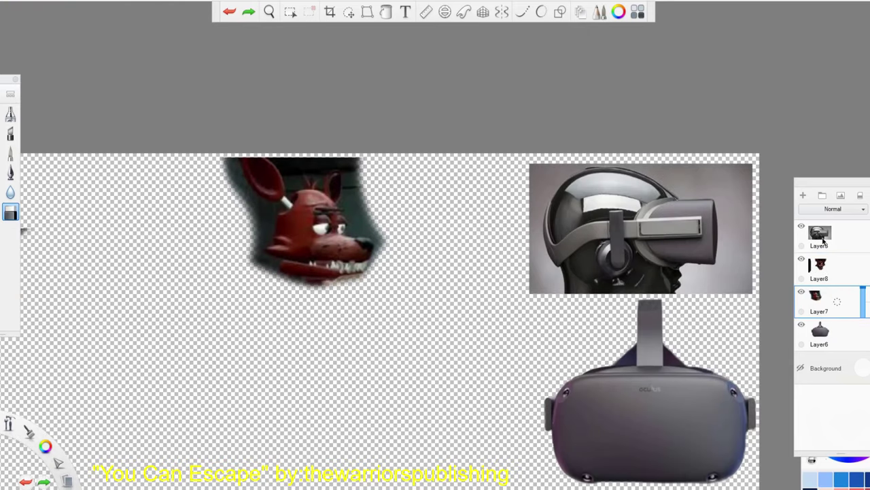
Step: Select Layer3, which holds the side-view VR headset photo
click(820, 234)
click(519, 321)
scroll(519, 321, down, 3)
scroll(71, 179, up, 8)
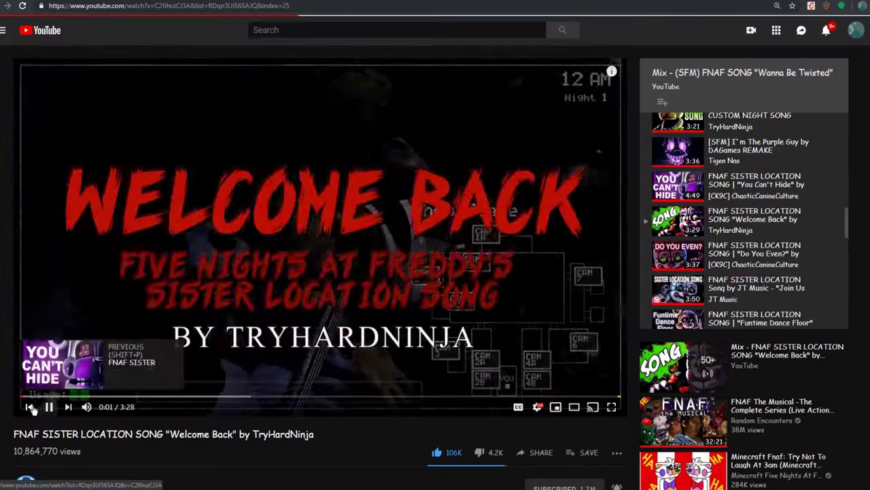
Step: Switch to YouTube and skip through the songs in the mix playlist
click(70, 406)
click(69, 406)
click(69, 406)
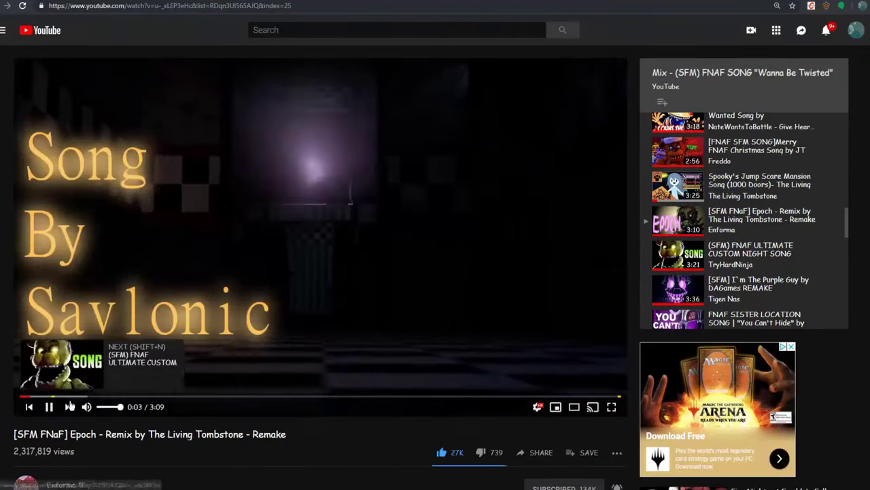
click(70, 406)
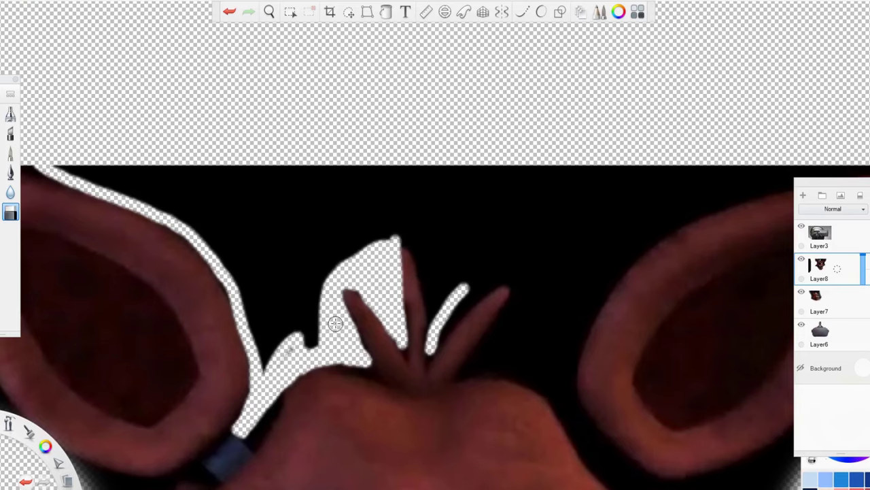
Step: On Layer8, erase the black background between the fox's left ear and hair tuft and along the ear's outer tip
drag(335, 324, 301, 167)
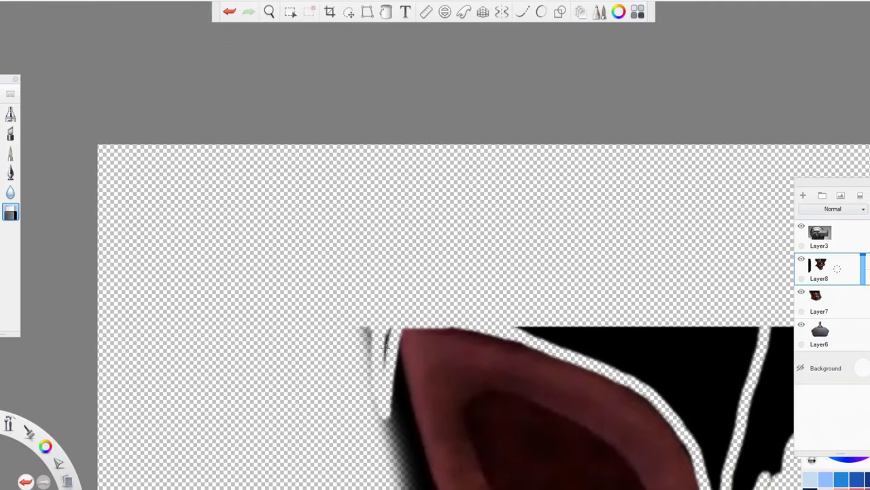
mouse_move(385, 343)
mouse_down()
mouse_move(267, 410)
mouse_move(151, 307)
mouse_move(204, 374)
mouse_move(233, 323)
mouse_move(224, 371)
mouse_up()
scroll(280, 353, down, 5)
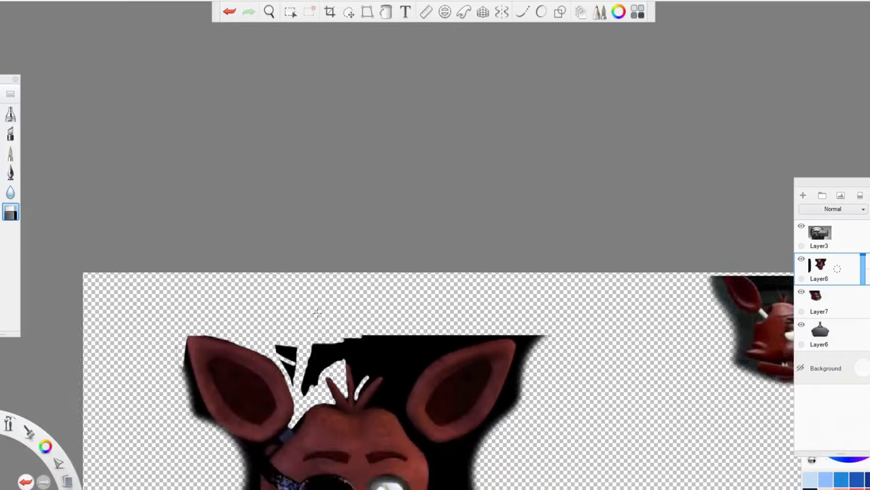
scroll(289, 297, up, 5)
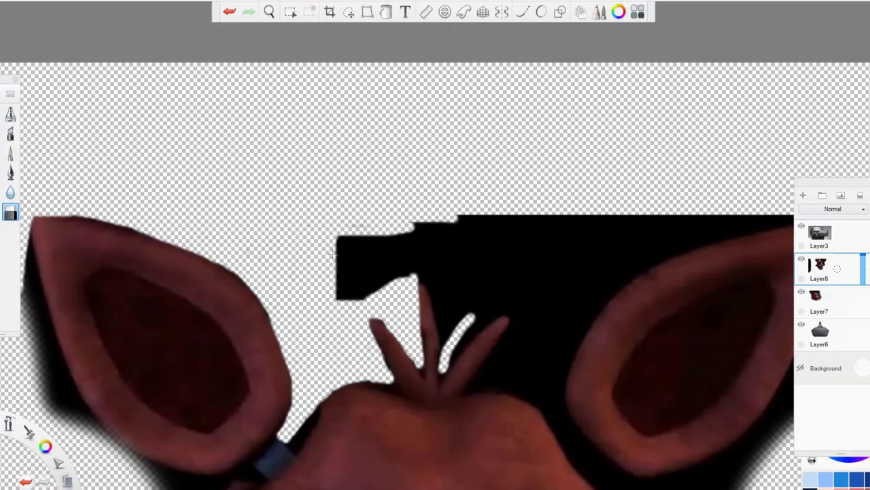
Step: Erase the black background around the hair tuft and separate it from the black area beside the right ear
mouse_move(342, 204)
mouse_down()
mouse_move(392, 232)
mouse_move(604, 227)
mouse_move(405, 255)
mouse_move(427, 278)
mouse_up()
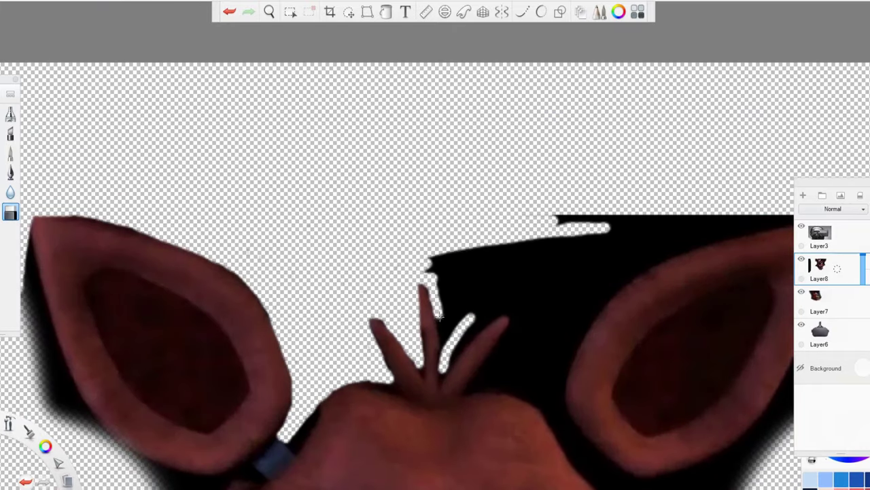
key(ctrl+z)
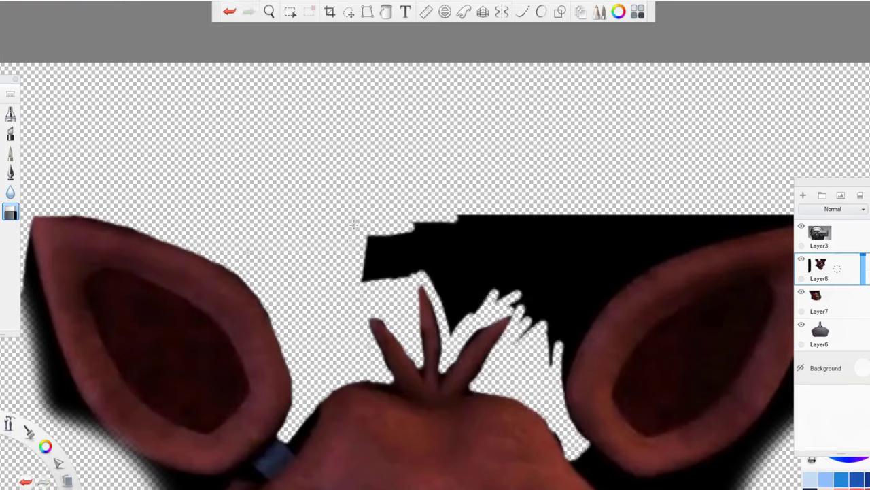
mouse_move(545, 361)
mouse_down()
mouse_move(542, 283)
mouse_move(560, 201)
mouse_up()
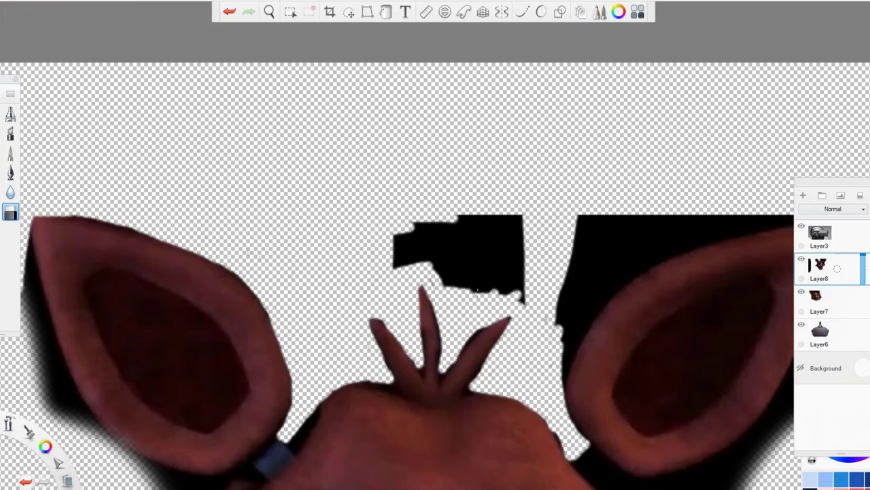
Step: Set the Hard Eraser size to 9.1 and clear the remaining black above the hair tuft and the right ear
key(ctrl+b)
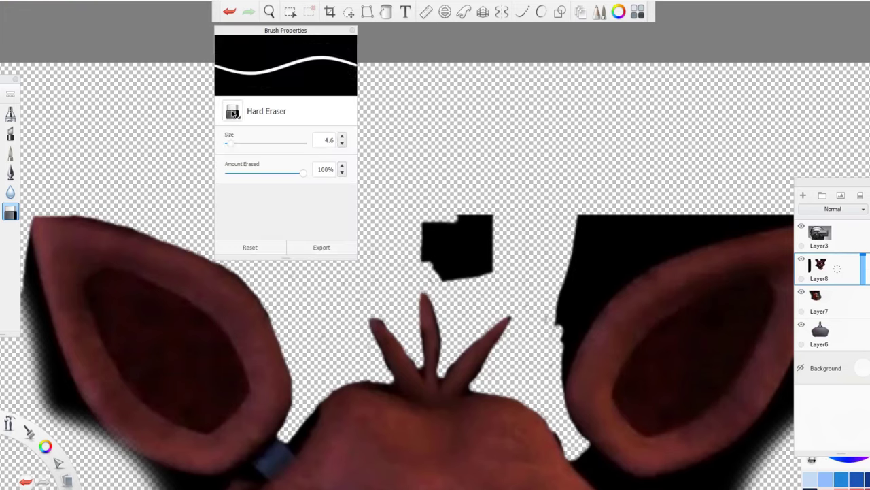
key(ctrl+y)
drag(735, 219, 497, 231)
mouse_move(408, 422)
mouse_down()
mouse_move(333, 326)
mouse_move(639, 234)
mouse_up()
drag(320, 360, 558, 245)
key(ctrl+b)
key(ctrl+b)
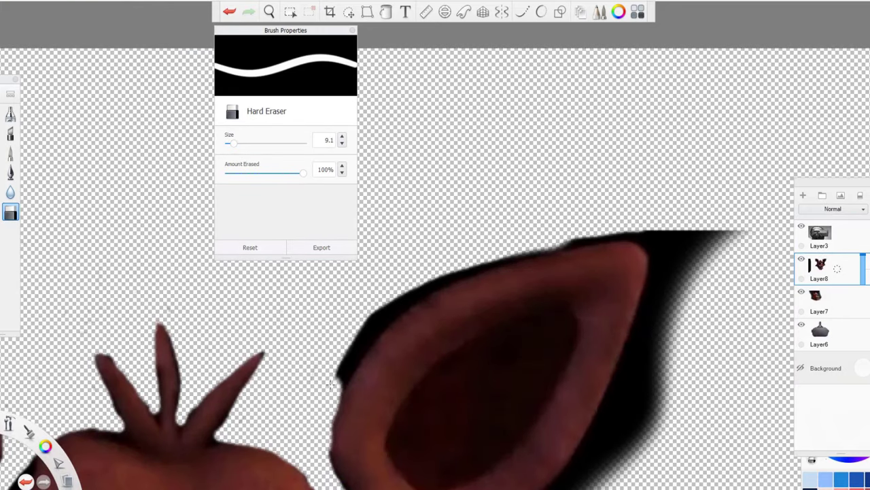
Step: Set the Hard Eraser size to 2.0 and erase precisely along the inner and upper edge of the right ear
scroll(351, 350, up, 3)
drag(419, 326, 762, 83)
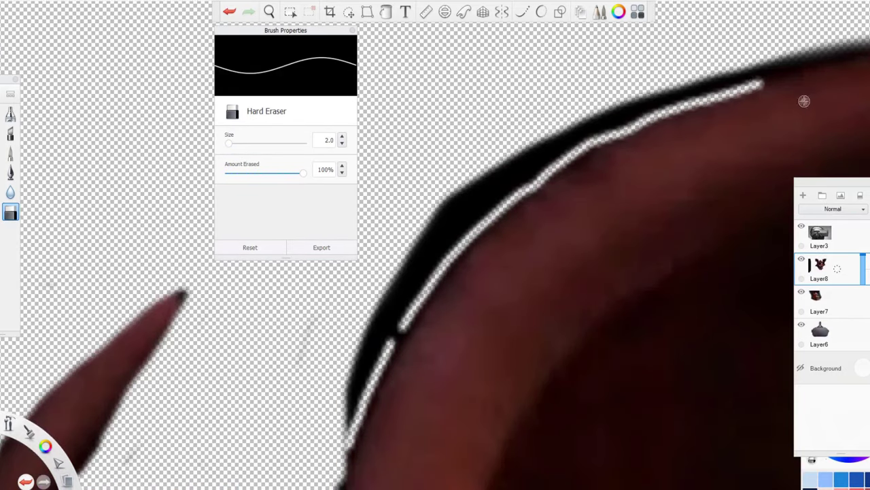
key(ctrl+z)
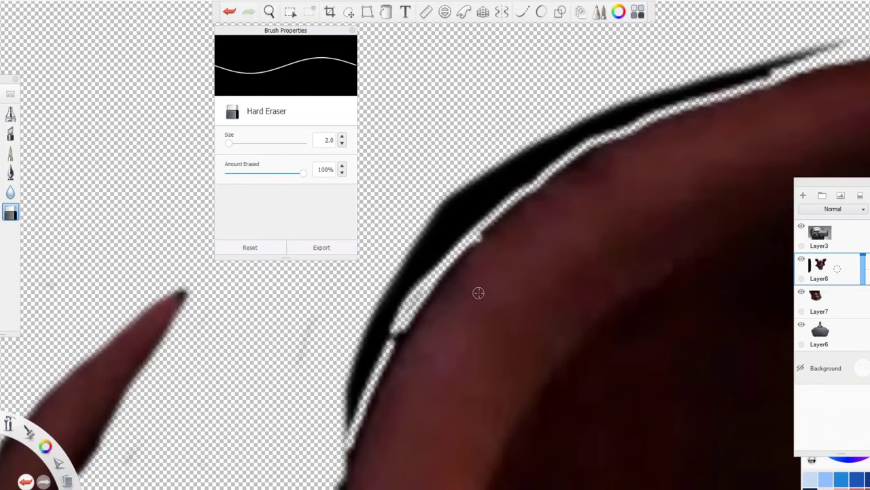
scroll(405, 314, up, 2)
mouse_move(381, 408)
mouse_down()
mouse_move(408, 224)
mouse_move(442, 143)
mouse_up()
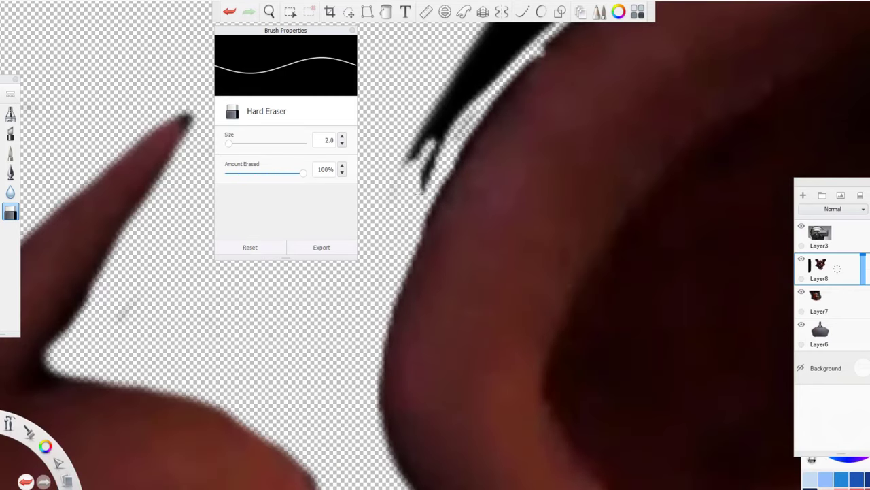
scroll(442, 143, down, 2)
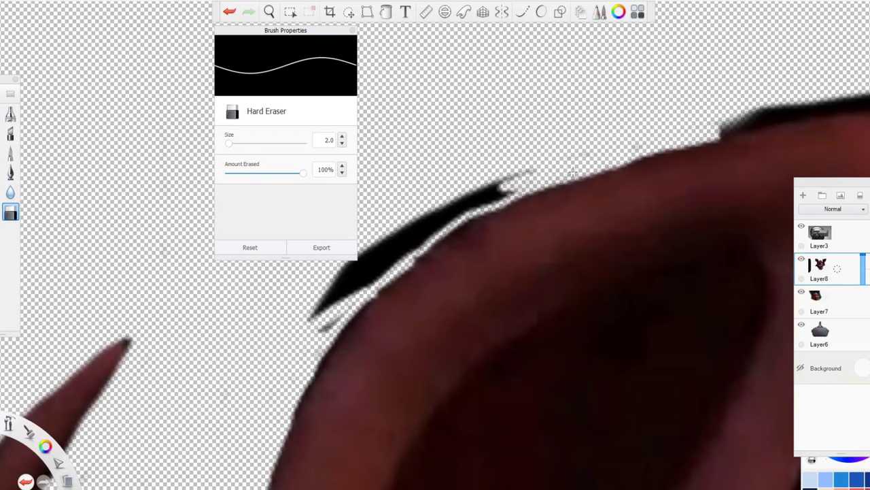
key(ctrl+z)
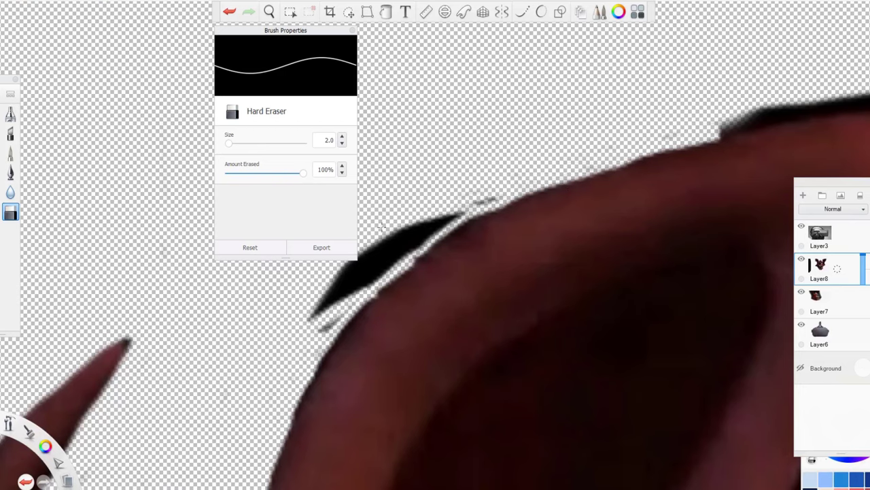
Step: Erase the leftover black strip along the right ear's upper edge up to its tip
scroll(435, 224, up, 1)
drag(476, 258, 652, 163)
scroll(184, 343, up, 2)
scroll(183, 344, down, 1)
drag(470, 235, 588, 208)
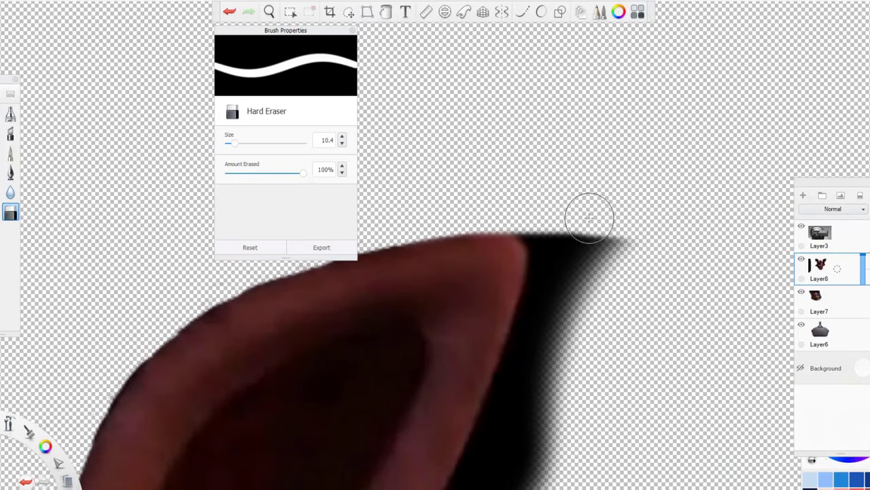
Step: With the Hard Eraser at size 10.4, erase the black beside and below the right ear down along the head
scroll(404, 265, down, 2)
scroll(404, 265, up, 3)
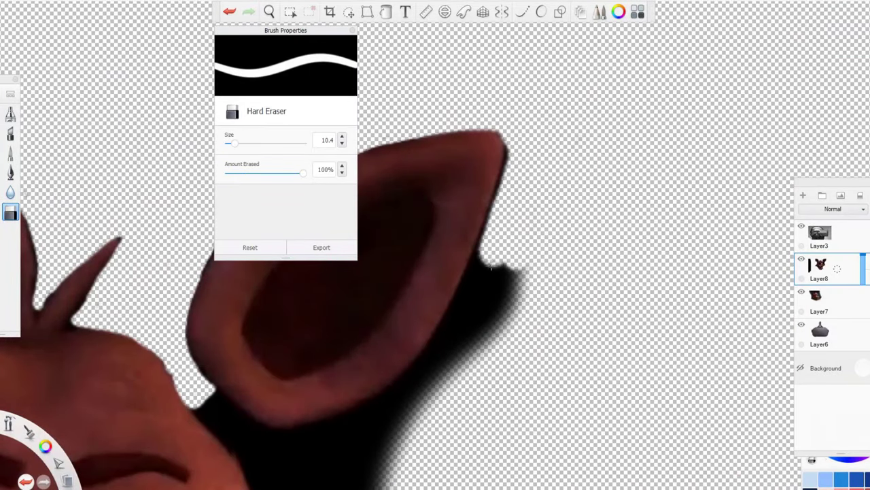
mouse_move(425, 419)
mouse_down()
mouse_move(519, 143)
mouse_move(326, 456)
mouse_up()
drag(365, 407, 556, 84)
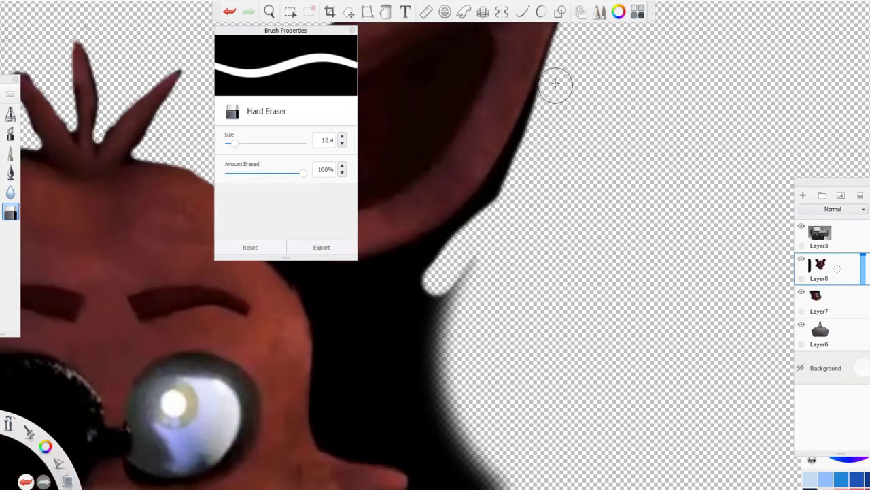
mouse_move(452, 232)
mouse_down()
mouse_move(320, 333)
mouse_move(340, 462)
mouse_move(408, 272)
mouse_move(385, 400)
mouse_move(408, 340)
mouse_up()
scroll(408, 340, up, 3)
mouse_move(472, 340)
mouse_down()
mouse_move(433, 332)
mouse_move(413, 342)
mouse_up()
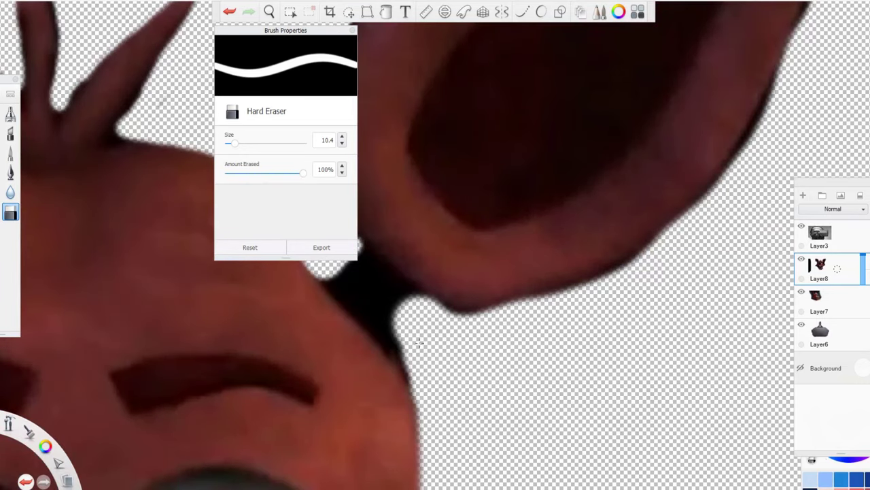
Step: Reduce the Hard Eraser size to 2.0 and trim the black gap between the right ear and the head
key([)
drag(369, 272, 406, 289)
scroll(410, 378, down, 2)
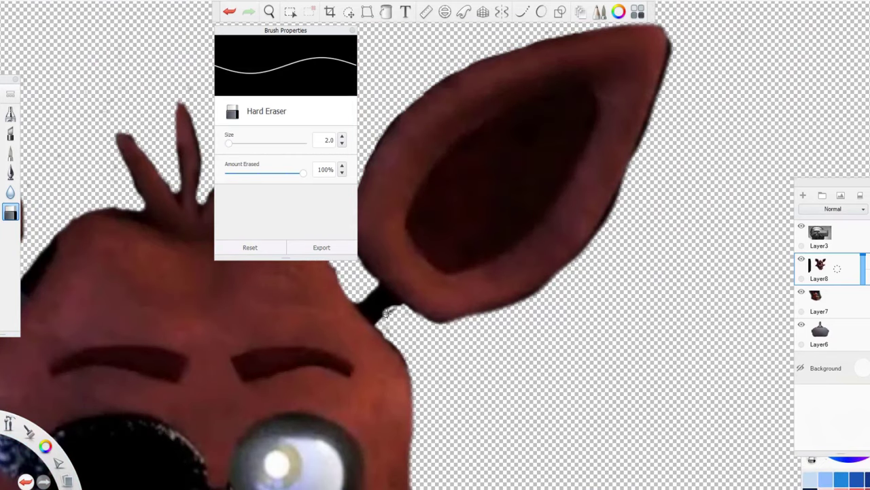
Step: Erase a thin outline around the right side of the face and its two cheek tufts
scroll(384, 322, up, 3)
drag(430, 355, 468, 350)
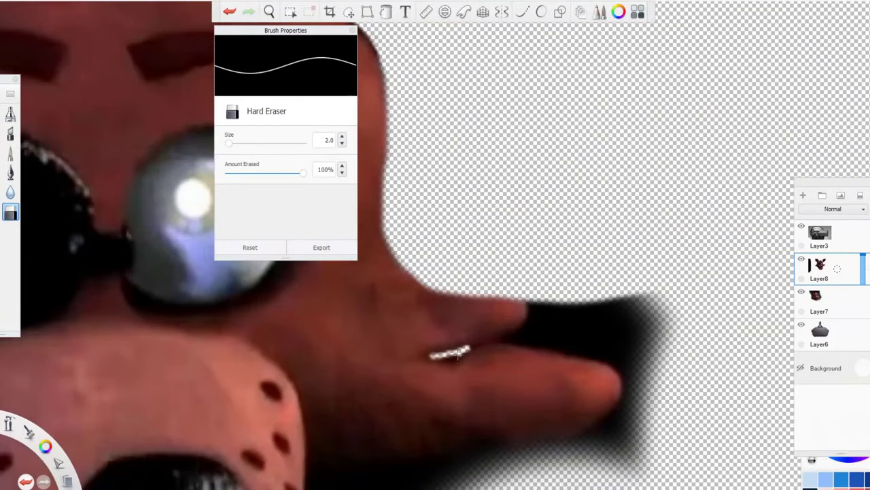
scroll(624, 406, down, 2)
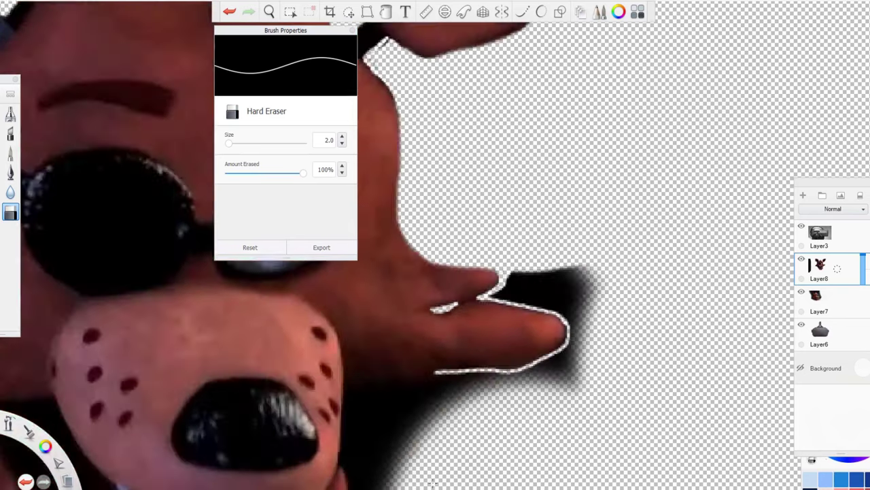
Step: Erase a thin outline from below the right cheek tufts down the right side of the muzzle and lower jaw
scroll(625, 406, up, 3)
scroll(624, 406, down, 2)
scroll(283, 386, up, 2)
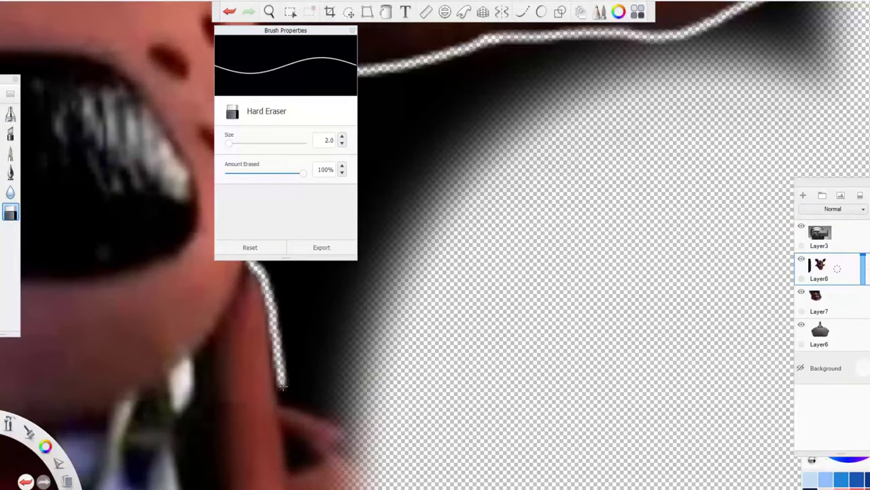
scroll(354, 478, down, 4)
scroll(15, 394, up, 5)
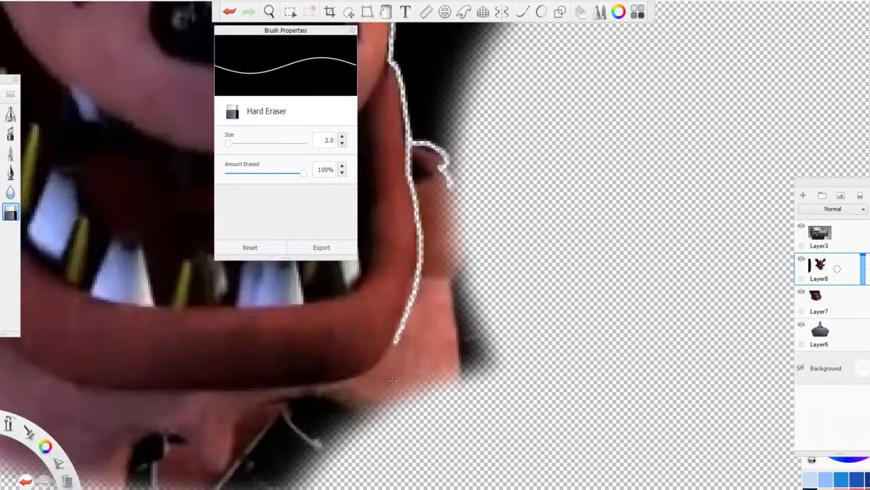
Step: Continue the thin erased outline under the lower jaw and up its left side
scroll(490, 361, down, 3)
scroll(127, 68, up, 4)
scroll(648, 427, down, 2)
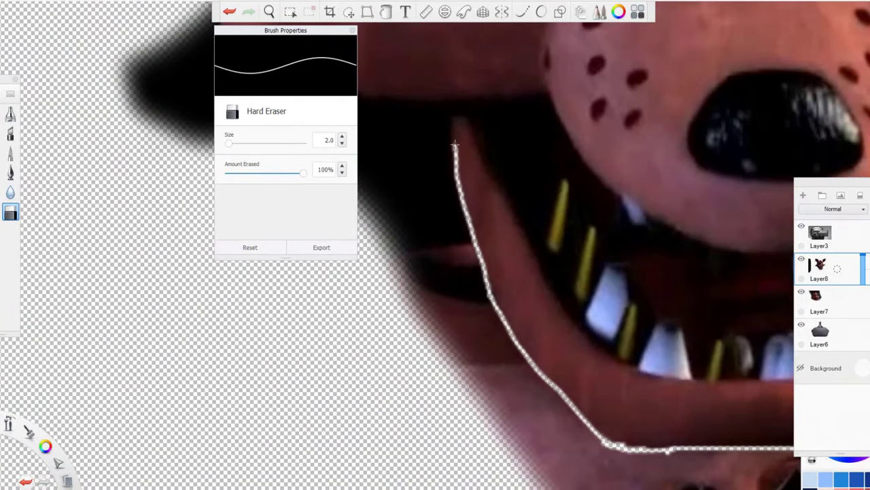
Step: Erase a thin outline around the lower left cheek tuft up to the smaller tuft above it
scroll(455, 145, down, 3)
scroll(548, 359, up, 5)
key(ctrl+z)
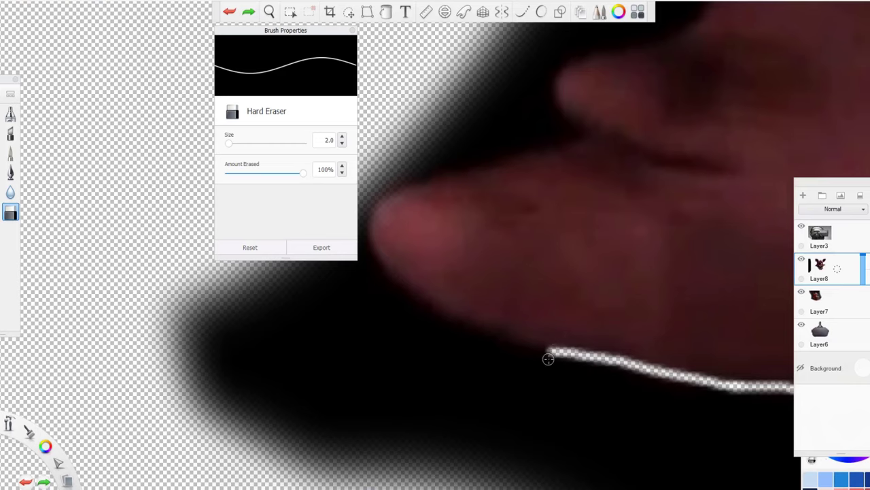
mouse_move(556, 342)
mouse_down()
mouse_move(377, 274)
mouse_move(369, 208)
mouse_move(583, 136)
mouse_up()
scroll(354, 466, up, 2)
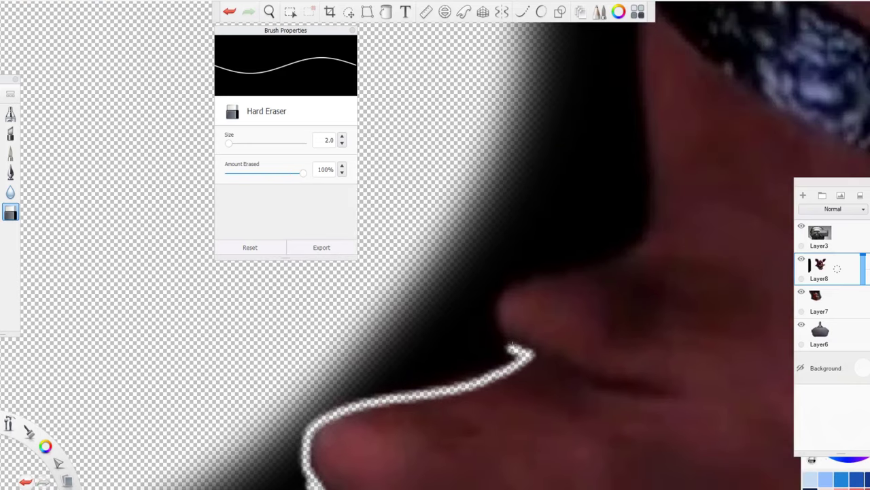
Step: Erase a thin outline up the left side of the head and along the lower edge of the left ear
scroll(354, 466, down, 2)
mouse_move(508, 469)
mouse_down()
mouse_move(583, 268)
mouse_move(701, 145)
mouse_move(564, 95)
mouse_up()
scroll(416, 231, up, 4)
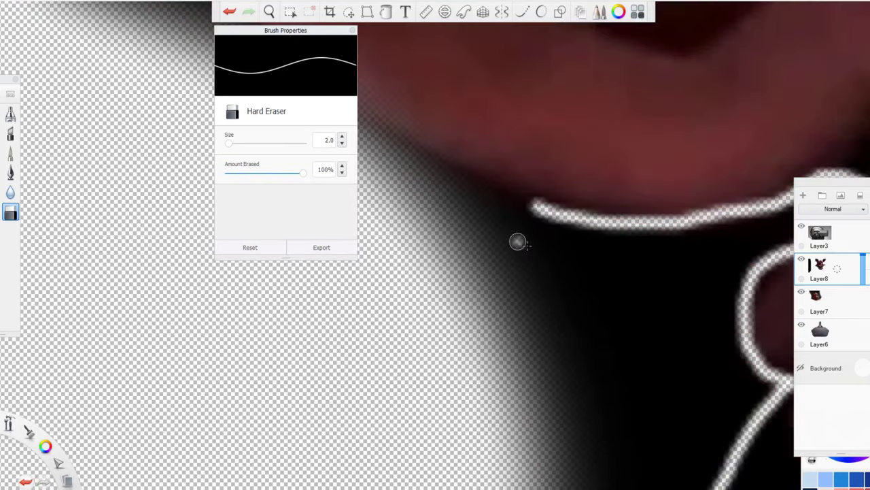
drag(476, 239, 414, 27)
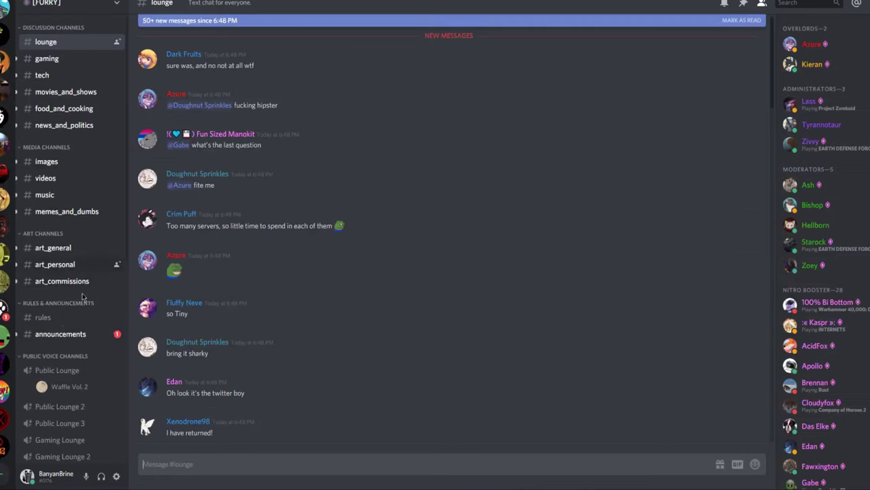
Step: Switch to Discord and read the new post in the server's announcements channel
click(60, 334)
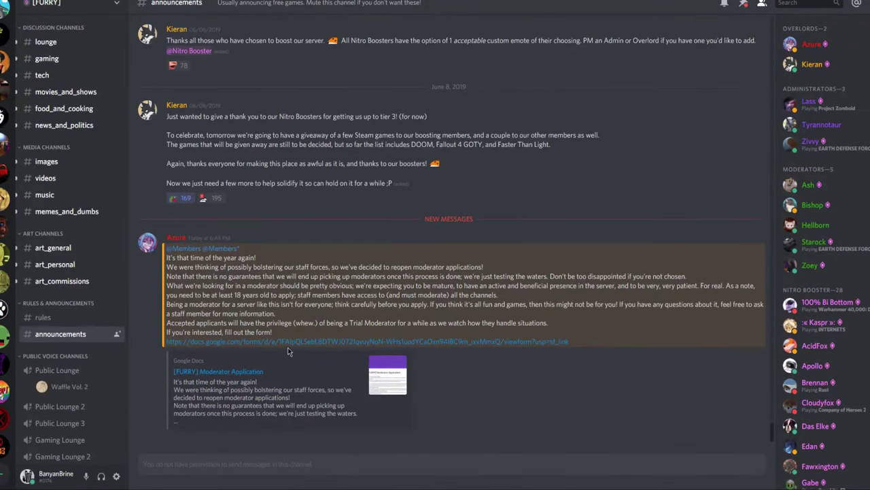
Step: View the profile cards of the two Overlords in the Discord server's member list
click(812, 64)
click(812, 43)
click(812, 64)
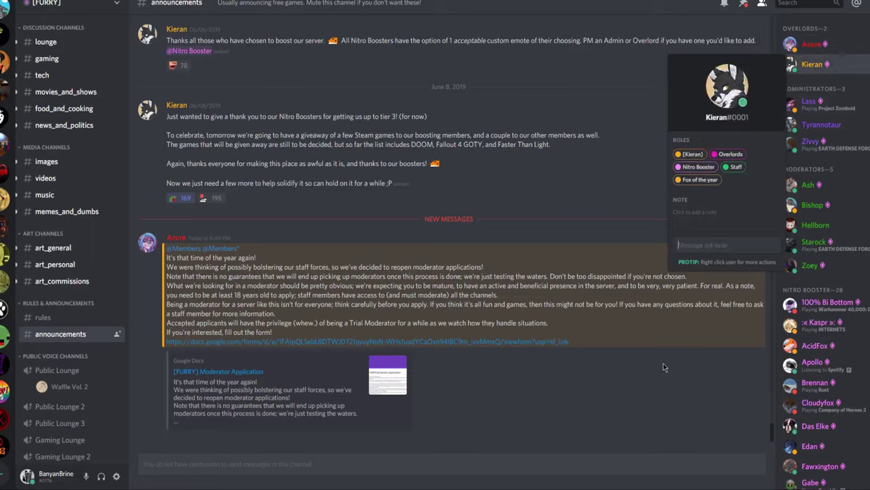
scroll(5, 268, down, 2)
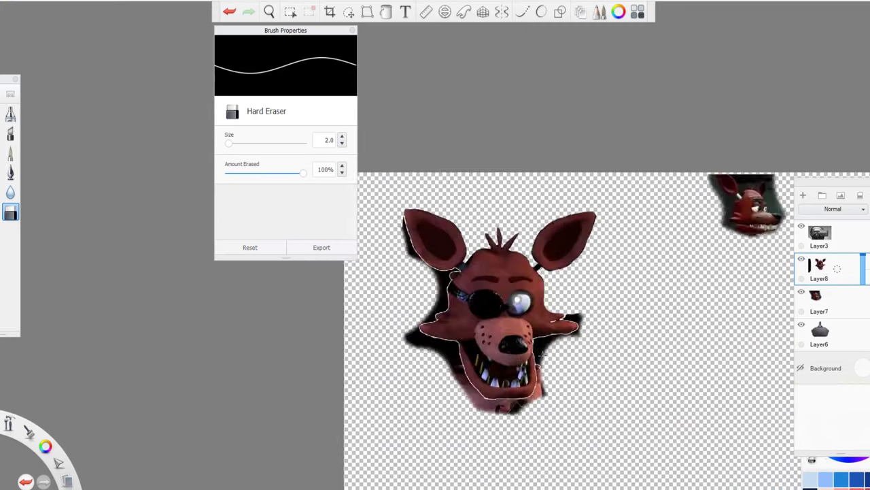
Step: Switch back to SketchBook and erase the leftover black background around the right cheek tufts with the Hard Eraser at size 4.6
scroll(537, 347, up, 5)
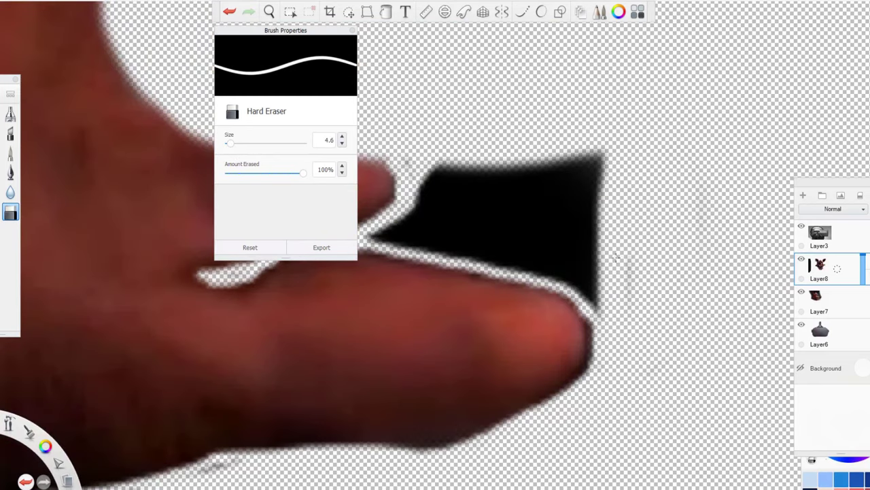
mouse_move(584, 204)
mouse_down()
mouse_move(421, 232)
mouse_move(585, 177)
mouse_up()
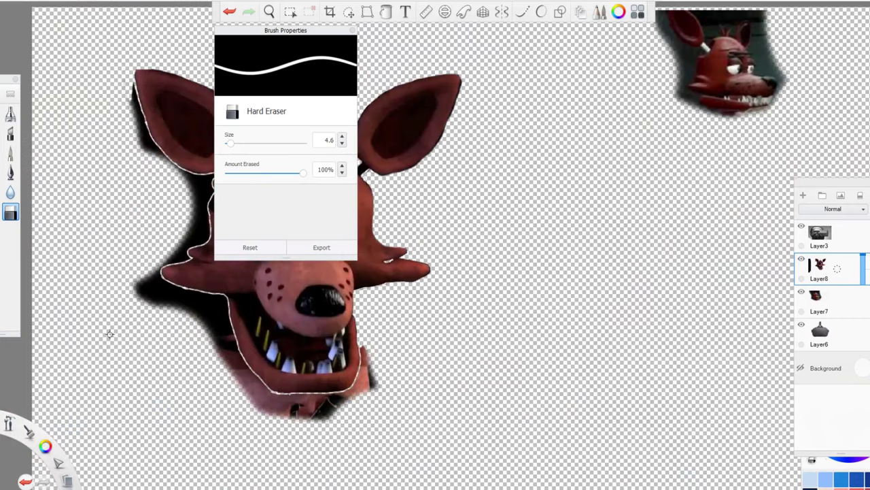
scroll(320, 296, up, 3)
scroll(516, 353, up, 3)
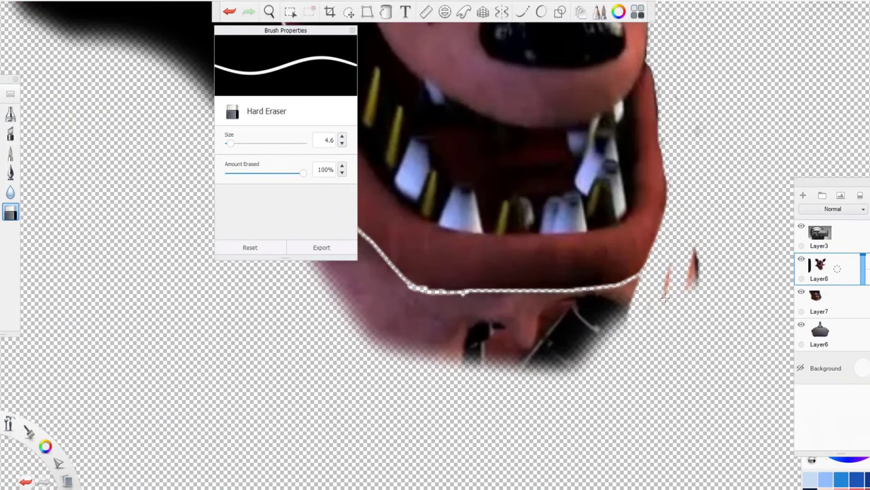
Step: Erase the leftover neck and background below the fox head's lower jaw
drag(408, 306, 612, 367)
key(ctrl+z)
mouse_move(680, 272)
mouse_down()
mouse_move(340, 285)
mouse_move(422, 326)
mouse_move(680, 224)
mouse_move(544, 367)
mouse_up()
scroll(759, 178, down, 3)
mouse_move(578, 421)
mouse_down()
mouse_move(448, 286)
mouse_move(381, 176)
mouse_move(430, 298)
mouse_move(511, 408)
mouse_move(557, 419)
mouse_up()
scroll(558, 418, up, 3)
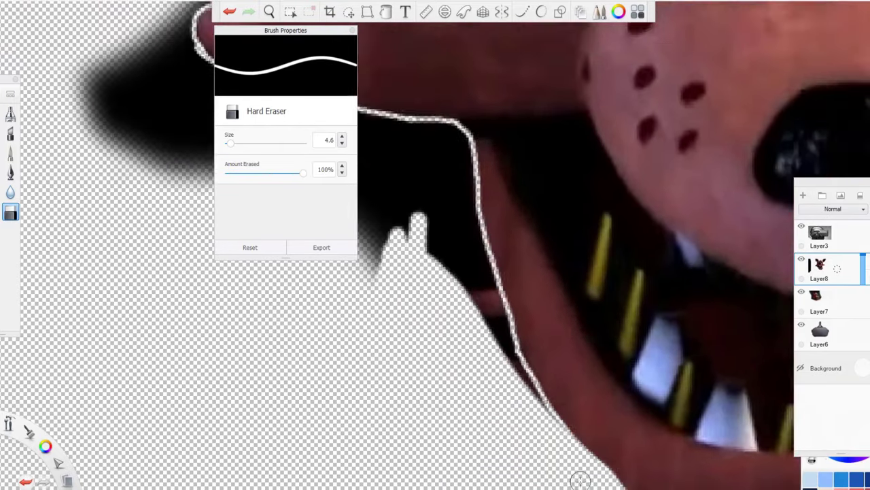
Step: Erase the black background beside the left of the jaw, the left cheek tufts and the side of the head
mouse_move(525, 350)
mouse_down()
mouse_move(514, 231)
mouse_move(360, 170)
mouse_move(541, 275)
mouse_up()
mouse_move(462, 170)
mouse_down()
mouse_move(456, 310)
mouse_move(420, 212)
mouse_move(408, 272)
mouse_move(381, 272)
mouse_move(404, 302)
mouse_move(707, 340)
mouse_move(675, 334)
mouse_move(614, 431)
mouse_move(584, 272)
mouse_move(503, 408)
mouse_move(521, 311)
mouse_up()
scroll(420, 213, right, 3)
scroll(614, 431, down, 3)
scroll(520, 311, up, 5)
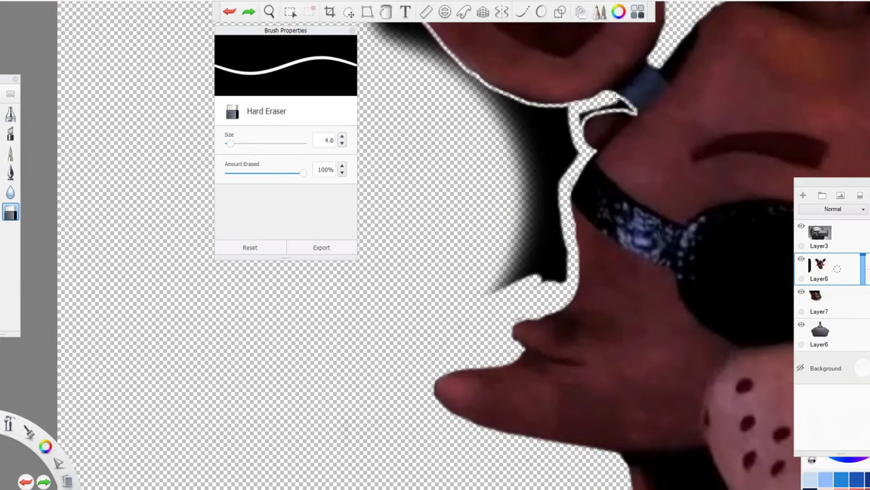
scroll(487, 313, down, 3)
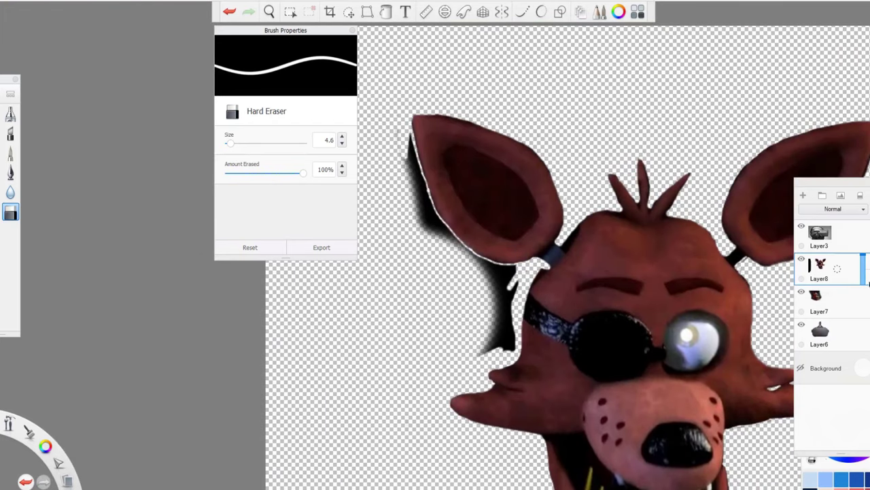
Step: Draw in the missing dark edges beside the right ear's joint with a 2.1 Pencil in dark brown
click(44, 446)
click(10, 114)
scroll(476, 259, up, 5)
scroll(476, 258, down, 5)
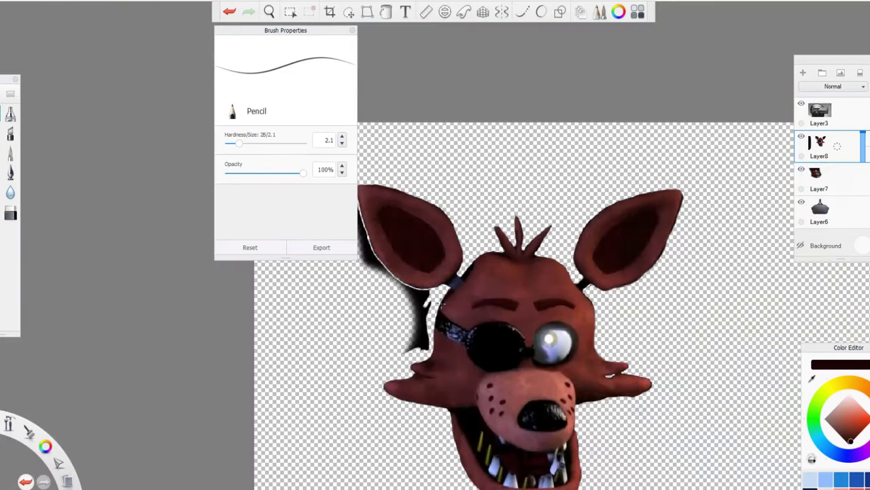
scroll(498, 266, up, 5)
drag(457, 201, 398, 138)
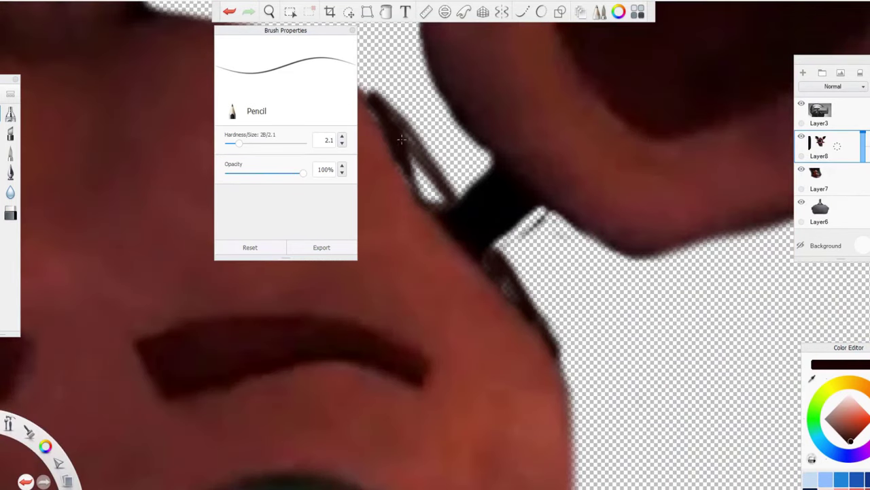
scroll(485, 270, down, 5)
Step: Erase the remaining black background beside the upper left of the head and along the left ear with the 4.6 Hard Eraser
scroll(486, 270, up, 4)
key(e)
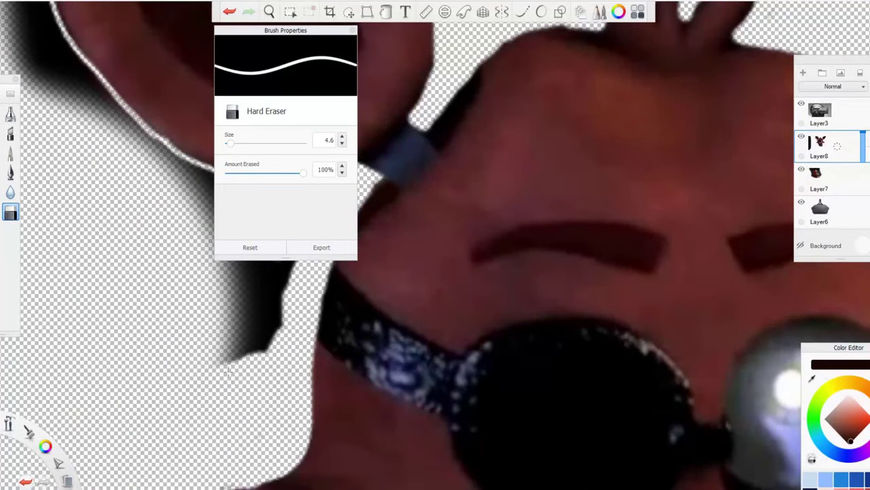
scroll(542, 205, up, 3)
drag(543, 205, 476, 285)
scroll(417, 170, up, 2)
mouse_move(408, 115)
mouse_down()
mouse_move(632, 322)
mouse_move(398, 81)
mouse_up()
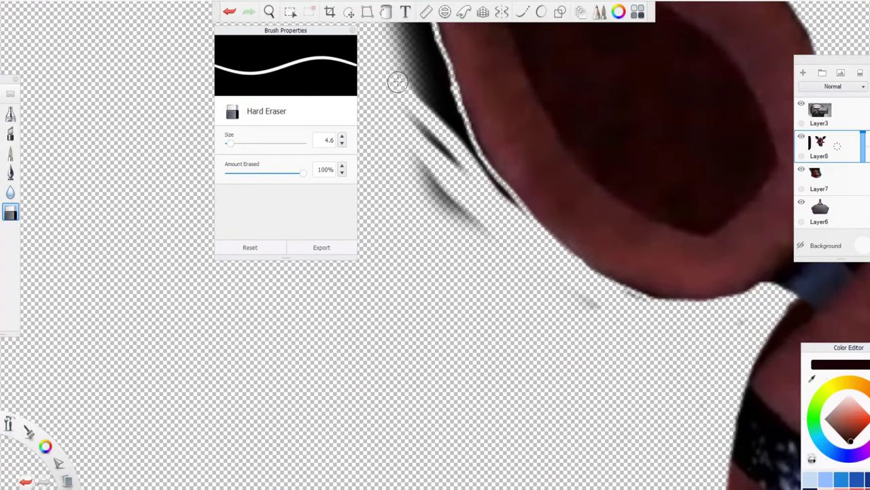
drag(457, 238, 421, 109)
scroll(435, 170, up, 2)
drag(476, 190, 533, 347)
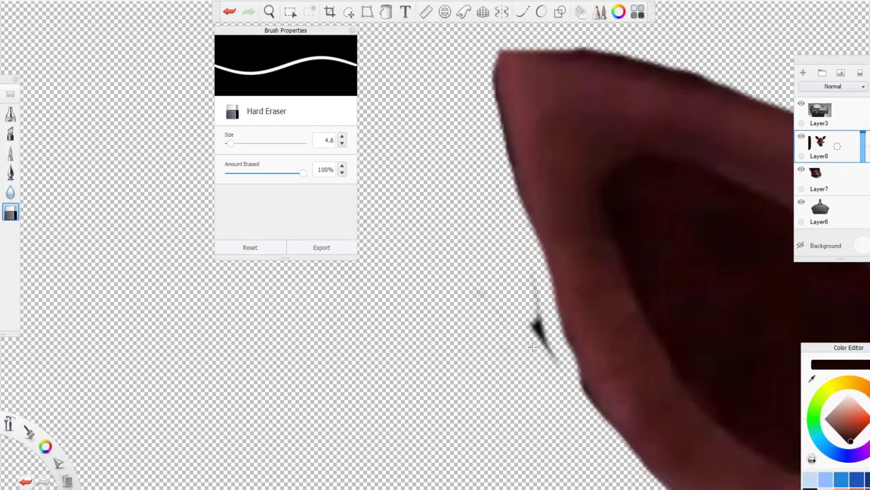
scroll(564, 333, down, 5)
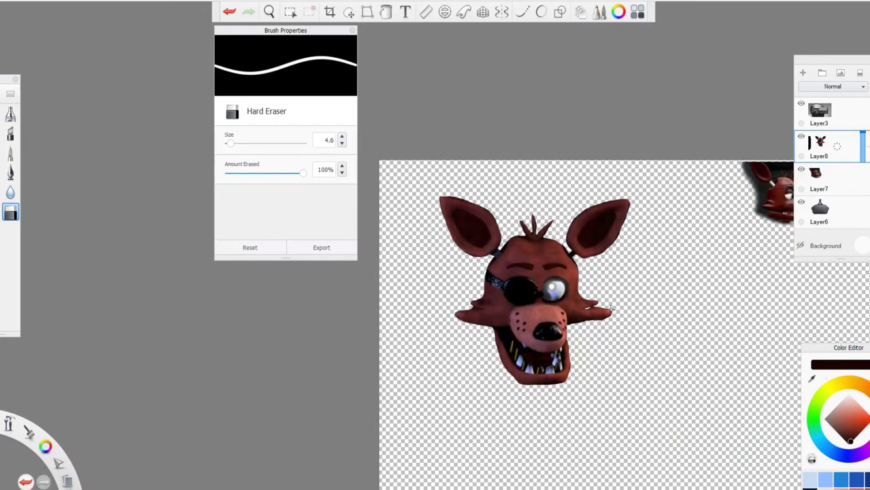
Step: Fill the transparent gap between the right cheek tufts with the Airbrush and the Pencil in matching red-brown tones
scroll(640, 328, up, 6)
key(e)
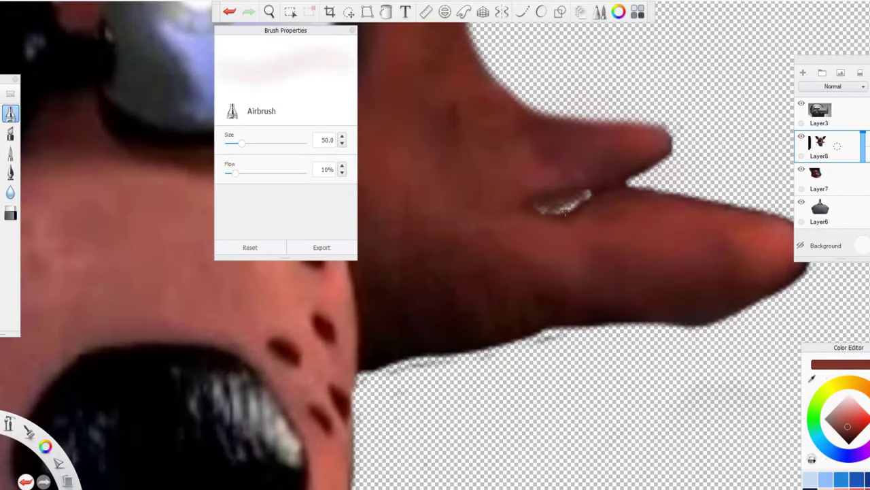
drag(537, 207, 672, 211)
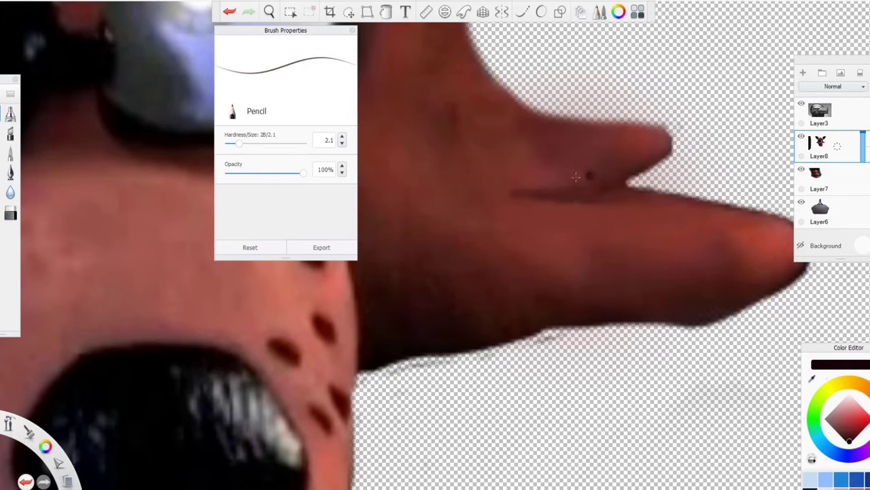
scroll(261, 301, down, 5)
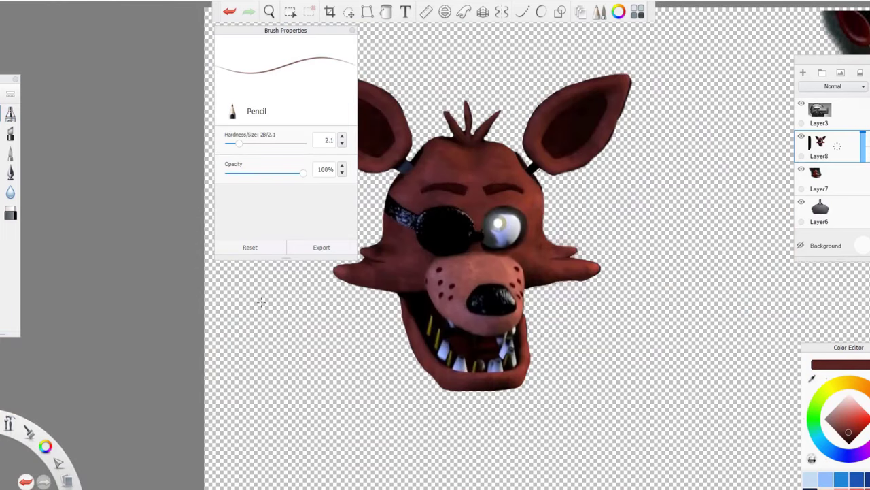
Step: Inspect the second fox head and look through the browser's Foxy SFM image results for another picture of the character
key(e)
scroll(616, 209, up, 5)
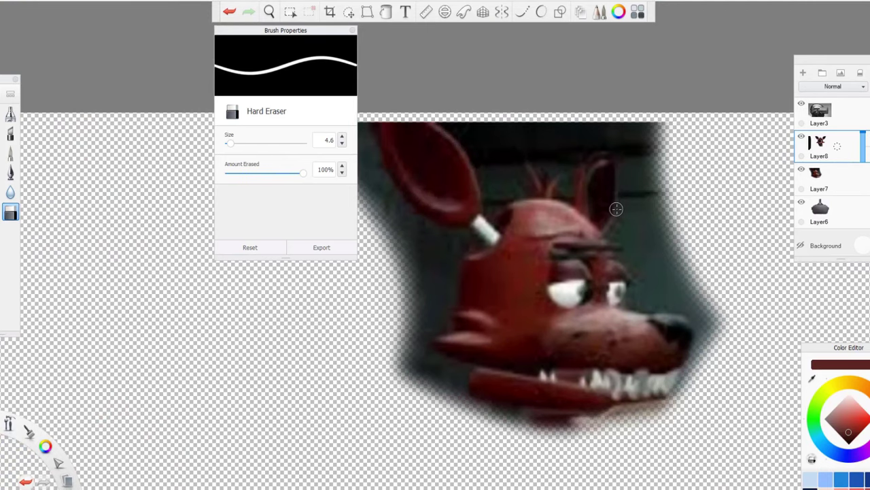
scroll(619, 230, down, 5)
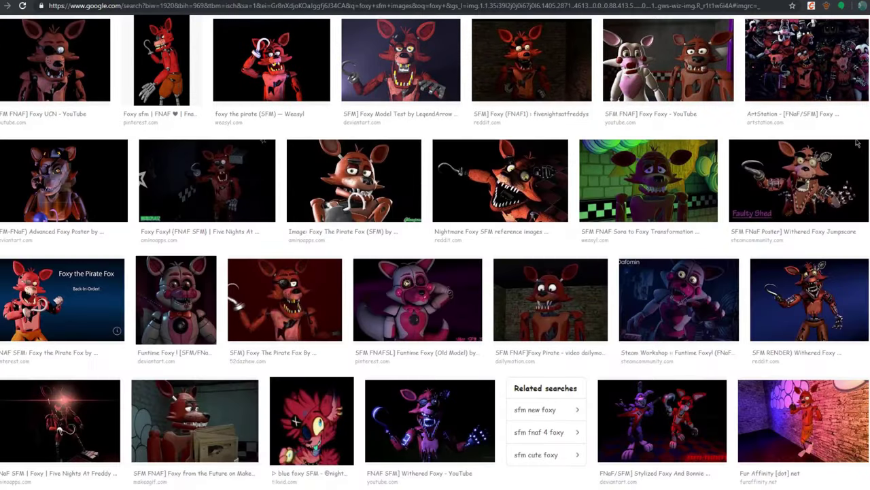
scroll(539, 363, down, 5)
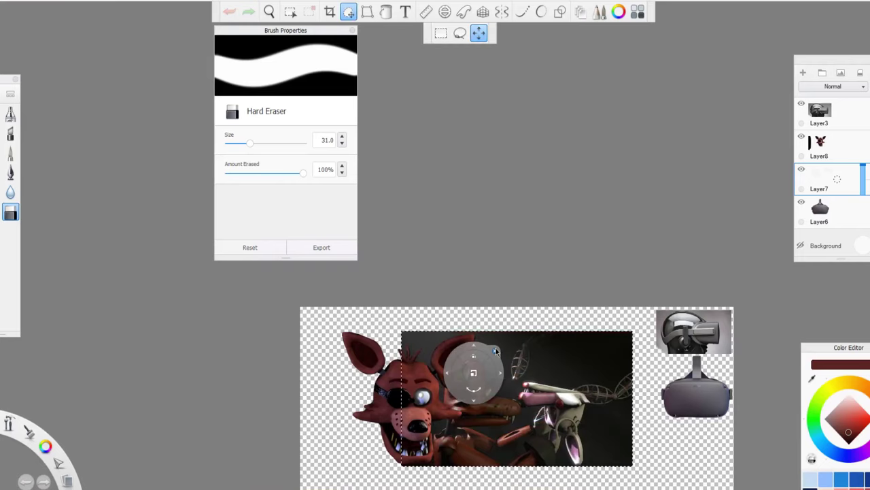
Step: Position the pasted fox picture beside the first head and start erasing its background with the Hard Eraser at size 31
drag(496, 350, 540, 384)
key(Return)
scroll(425, 386, up, 3)
mouse_move(425, 387)
mouse_down()
mouse_move(401, 234)
mouse_move(381, 408)
mouse_up()
scroll(380, 408, down, 2)
scroll(476, 306, up, 3)
mouse_move(496, 197)
mouse_down()
mouse_move(565, 430)
mouse_move(598, 225)
mouse_move(435, 313)
mouse_up()
Step: Undo the last three eraser strokes and redo them
key(ctrl+z)
key(ctrl+z)
key(ctrl+z)
key(ctrl+y)
key(ctrl+y)
key(ctrl+y)
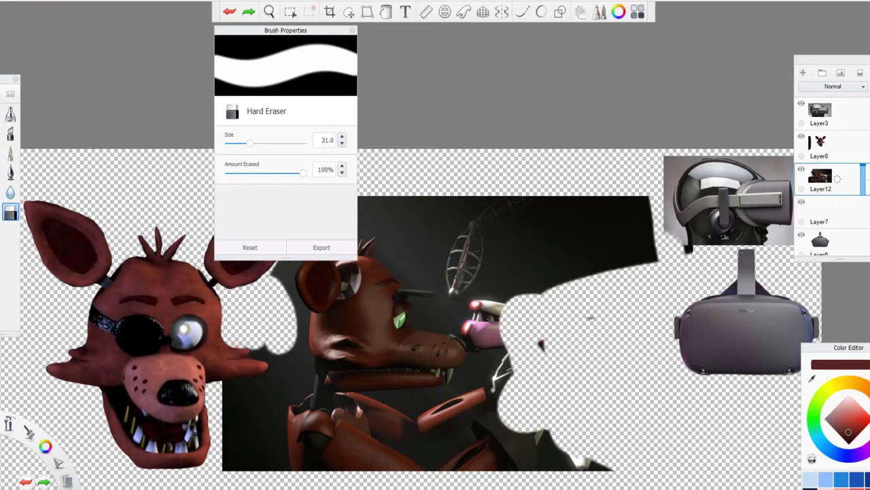
Step: Roughly erase the background, the second character and the body in front of and below the profile fox head
drag(540, 345, 490, 224)
drag(578, 435, 285, 428)
scroll(476, 272, up, 3)
scroll(475, 231, down, 1)
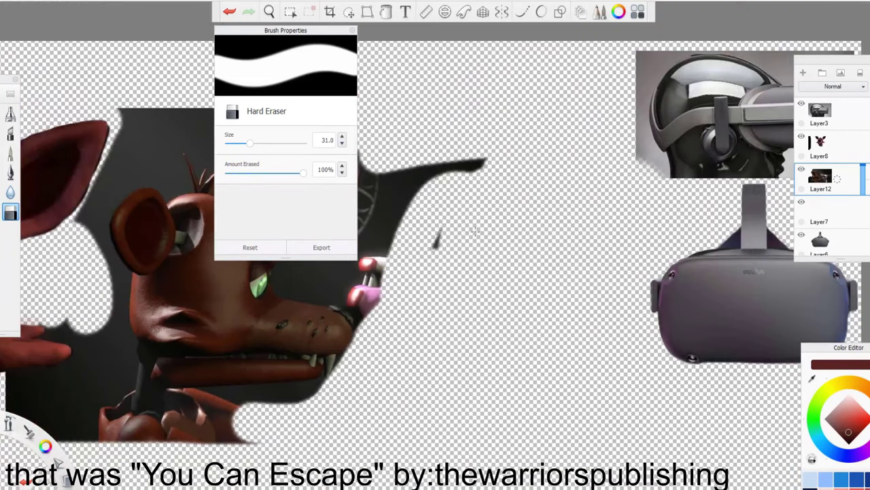
scroll(475, 231, up, 3)
mouse_move(564, 291)
mouse_down()
mouse_move(286, 322)
mouse_move(442, 462)
mouse_up()
scroll(485, 425, down, 3)
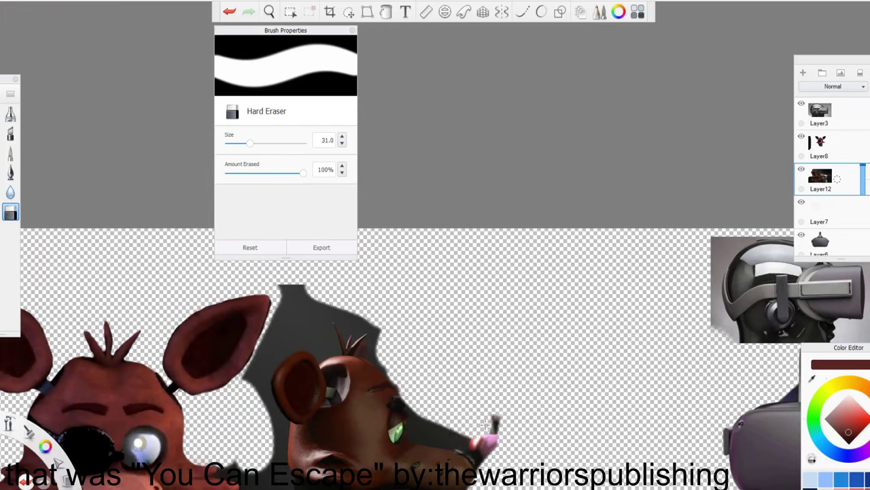
Step: Roughly erase the background above and behind the profile fox head, leaving a narrow margin around it
drag(294, 285, 278, 381)
scroll(306, 340, up, 3)
drag(319, 319, 301, 349)
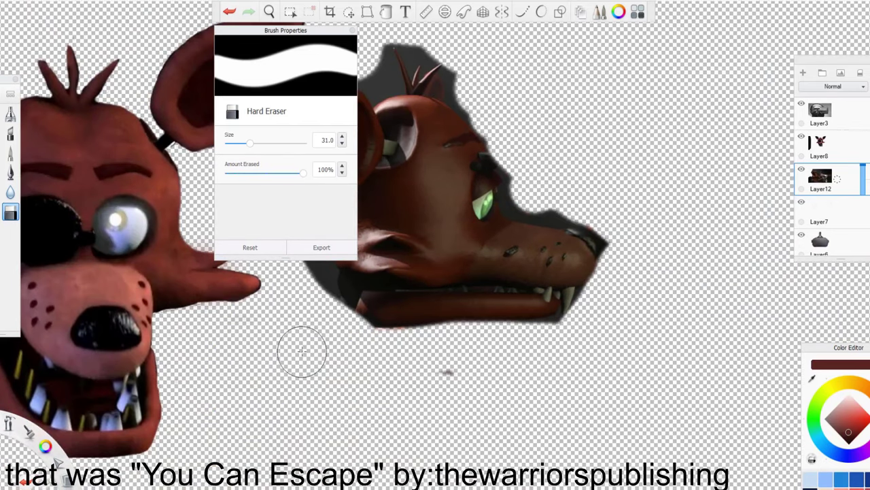
scroll(301, 350, down, 1)
Step: Reduce the Hard Eraser to a small size and erase the dark background along the back of the profile head
drag(250, 143, 230, 143)
scroll(229, 144, up, 5)
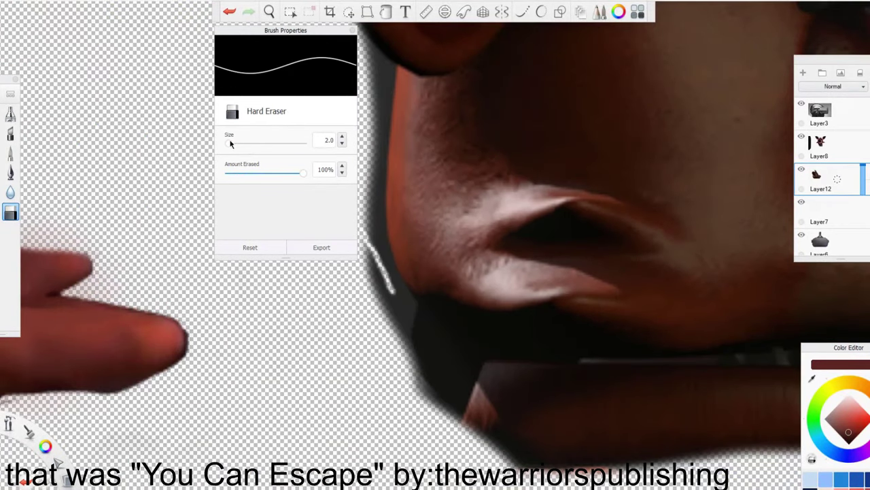
scroll(409, 373, down, 3)
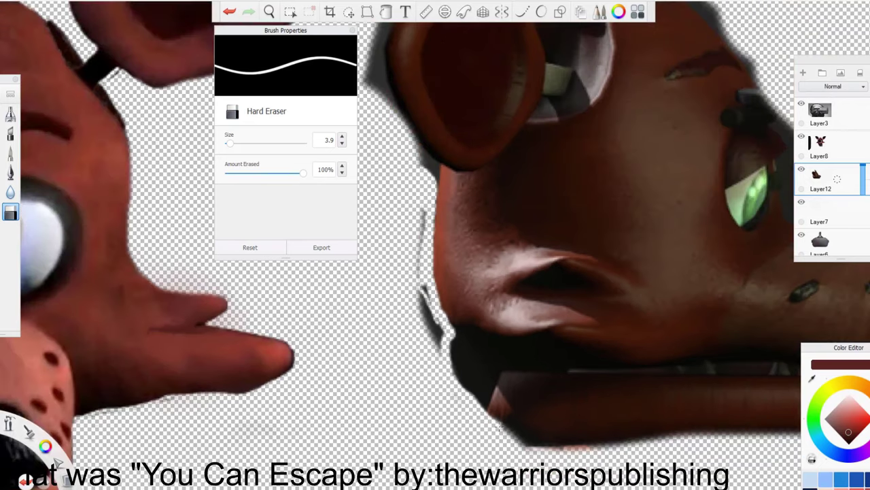
scroll(435, 319, down, 2)
Step: Erase closely along the profile head's lower jaw, around the front fang and along the snout with the 2.0 Hard Eraser
scroll(741, 419, up, 5)
drag(710, 402, 15, 421)
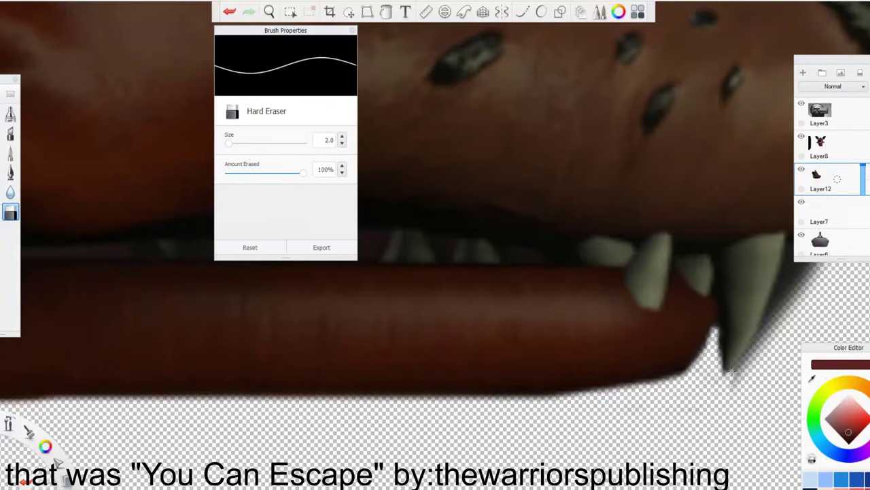
drag(732, 371, 782, 267)
mouse_move(782, 266)
mouse_down()
mouse_move(529, 305)
mouse_move(514, 290)
mouse_move(549, 272)
mouse_up()
mouse_move(541, 192)
mouse_down()
mouse_move(564, 272)
mouse_move(754, 285)
mouse_move(503, 289)
mouse_move(688, 338)
mouse_up()
Step: Erase the background in front of the green eye and up toward the dark brow piece on the profile head
scroll(688, 338, up, 5)
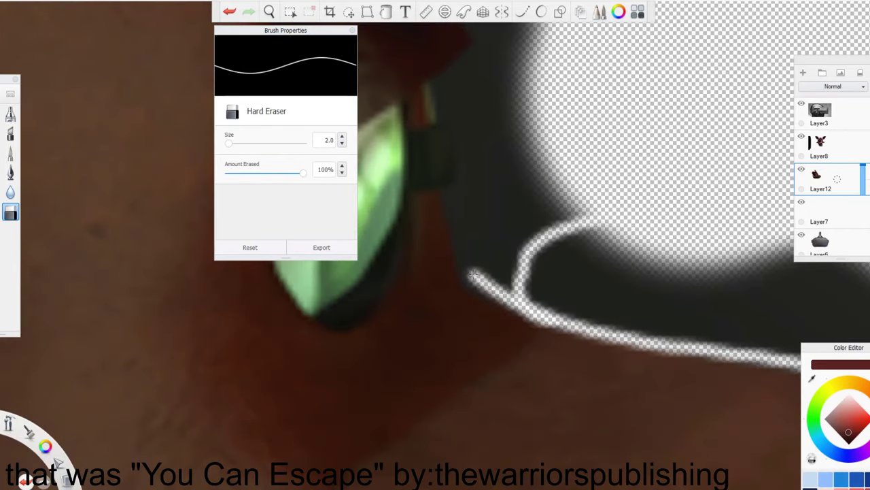
mouse_move(445, 286)
mouse_down()
mouse_move(476, 68)
mouse_move(476, 272)
mouse_move(503, 123)
mouse_move(514, 210)
mouse_move(476, 327)
mouse_up()
mouse_move(408, 340)
mouse_down()
mouse_move(680, 340)
mouse_move(408, 320)
mouse_move(612, 306)
mouse_up()
scroll(479, 363, up, 5)
mouse_move(479, 362)
mouse_down()
mouse_move(542, 354)
mouse_move(415, 272)
mouse_up()
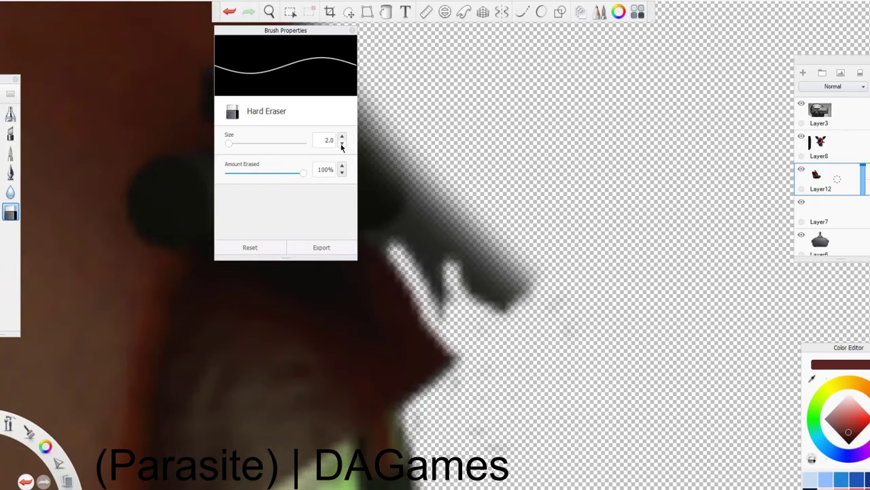
mouse_move(471, 264)
mouse_down()
mouse_move(186, 305)
mouse_move(577, 305)
mouse_move(487, 178)
mouse_move(675, 396)
mouse_move(625, 361)
mouse_move(490, 340)
mouse_move(504, 388)
mouse_move(419, 326)
mouse_up()
drag(462, 232, 534, 416)
Step: Erase the background along the forehead and up the outer edge of the far ear
scroll(404, 293, down, 3)
scroll(477, 345, up, 3)
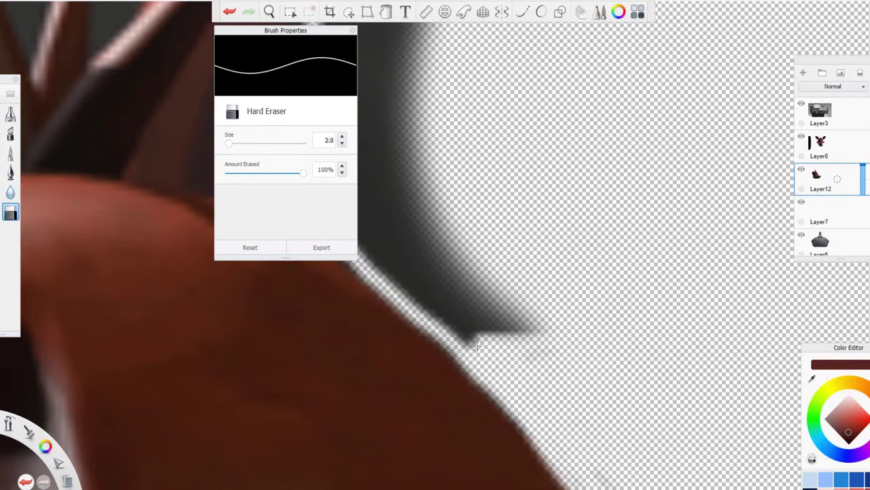
scroll(417, 294, up, 2)
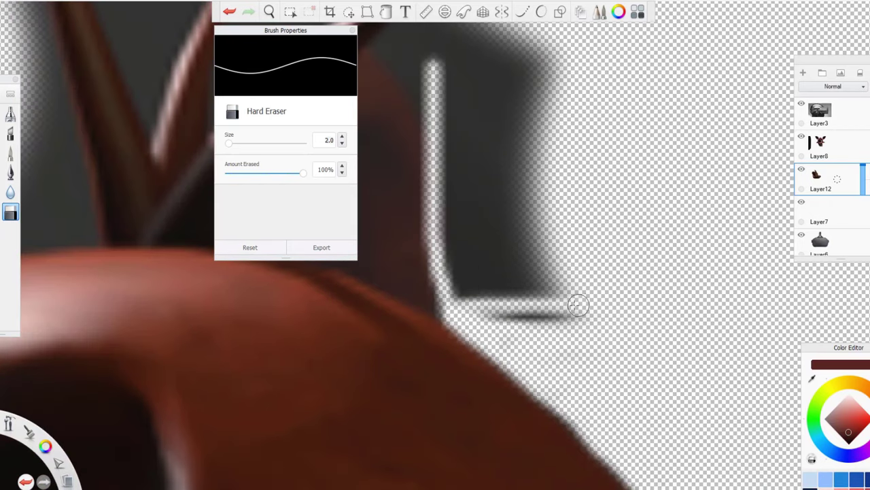
scroll(578, 306, down, 2)
drag(476, 204, 463, 286)
Step: Erase the remaining background beside the far ear and along the upper edge of the hair spike overlapping it
scroll(190, 26, up, 4)
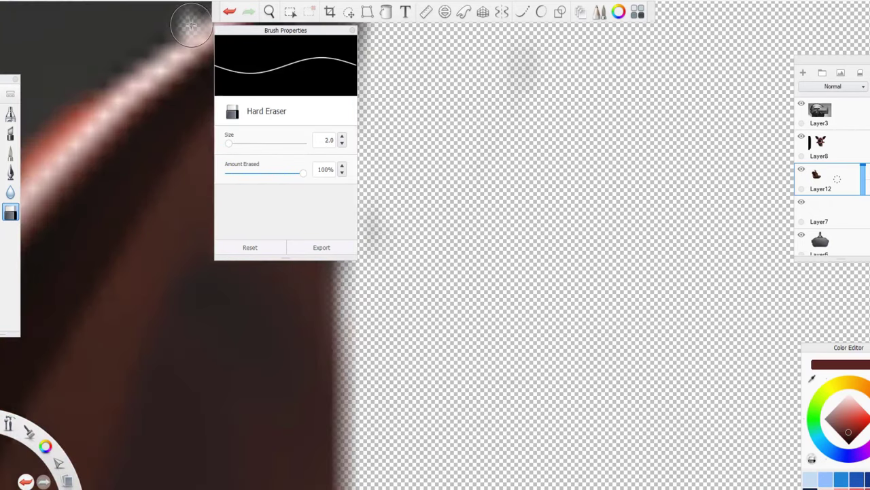
scroll(583, 259, down, 2)
drag(583, 258, 625, 224)
scroll(398, 287, down, 1)
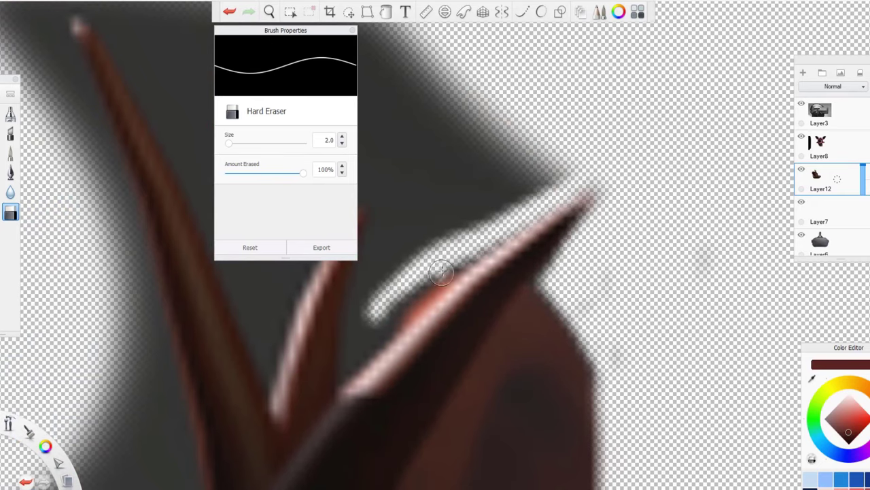
Step: Erase the background around the small and tall hair spikes, including the dark patch between and above them
scroll(383, 320, up, 2)
mouse_move(361, 346)
mouse_down()
mouse_move(429, 331)
mouse_move(491, 207)
mouse_move(543, 148)
mouse_move(699, 93)
mouse_move(557, 73)
mouse_up()
drag(303, 291, 289, 369)
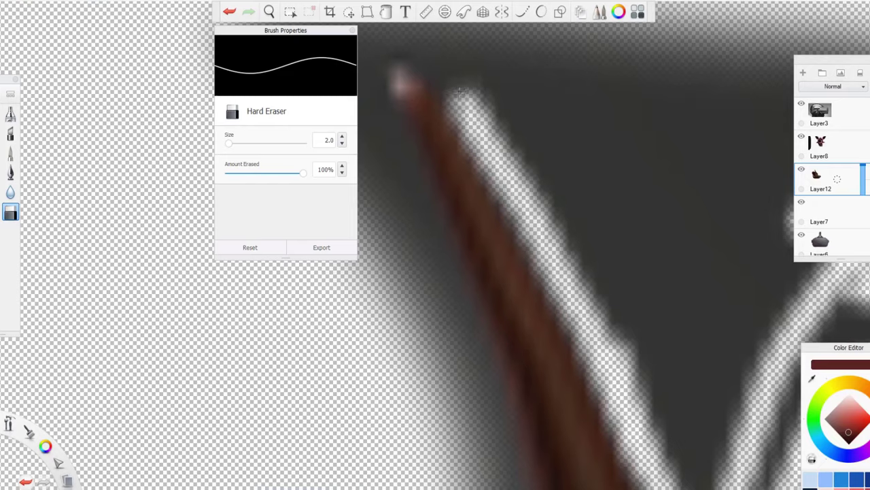
scroll(751, 319, down, 2)
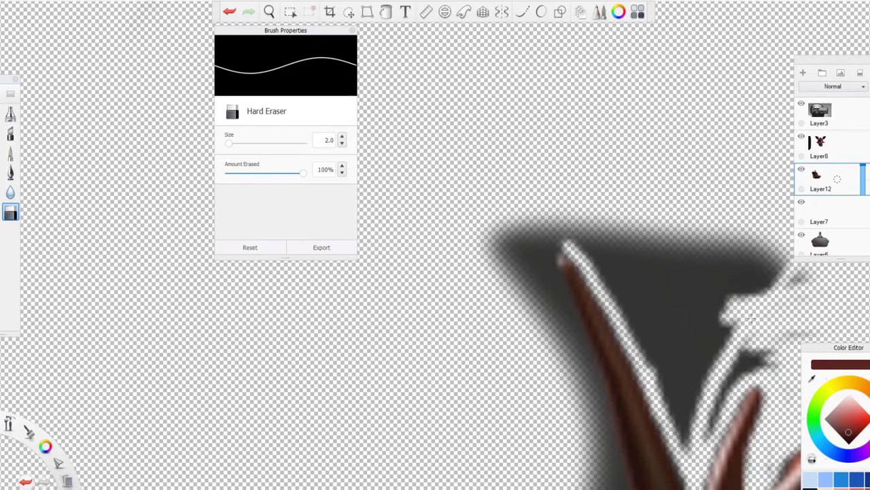
drag(603, 395, 509, 315)
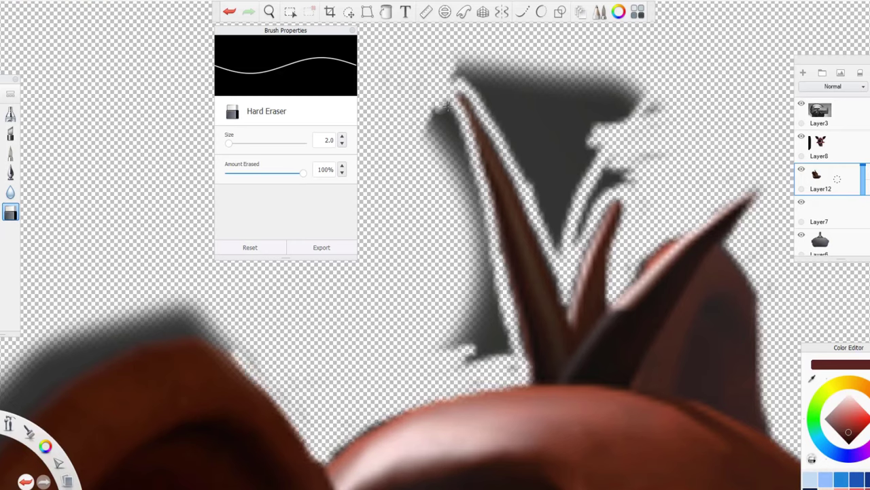
mouse_move(450, 69)
mouse_down()
mouse_move(583, 153)
mouse_move(673, 154)
mouse_up()
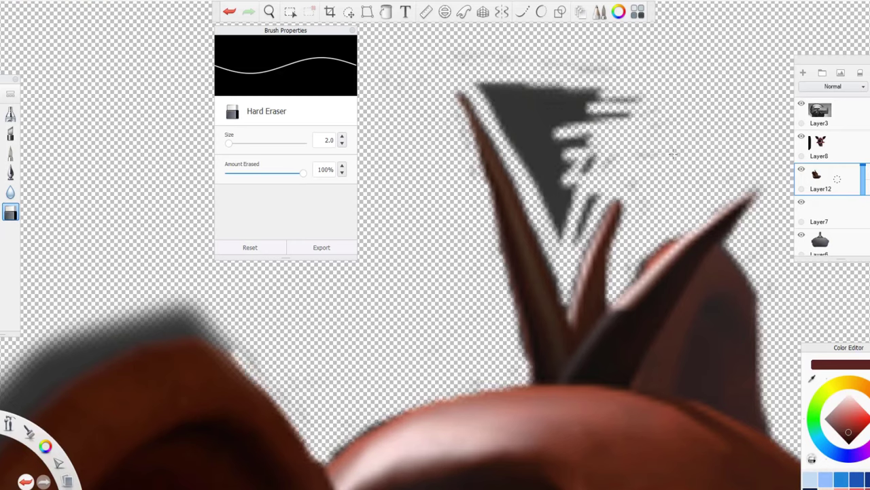
scroll(520, 145, down, 3)
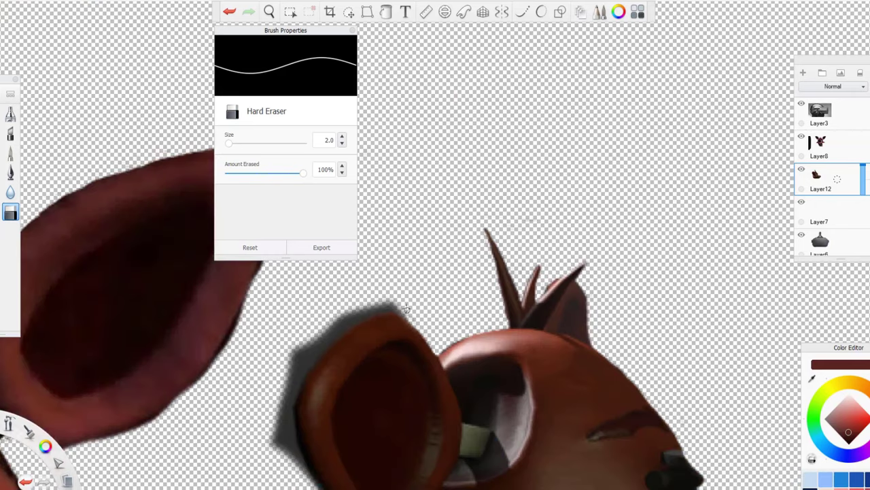
Step: Erase the dark background around the profile head's near ear and clear the leftover specks beside its lower edge
scroll(518, 302, up, 3)
drag(285, 395, 510, 308)
key(ctrl+z)
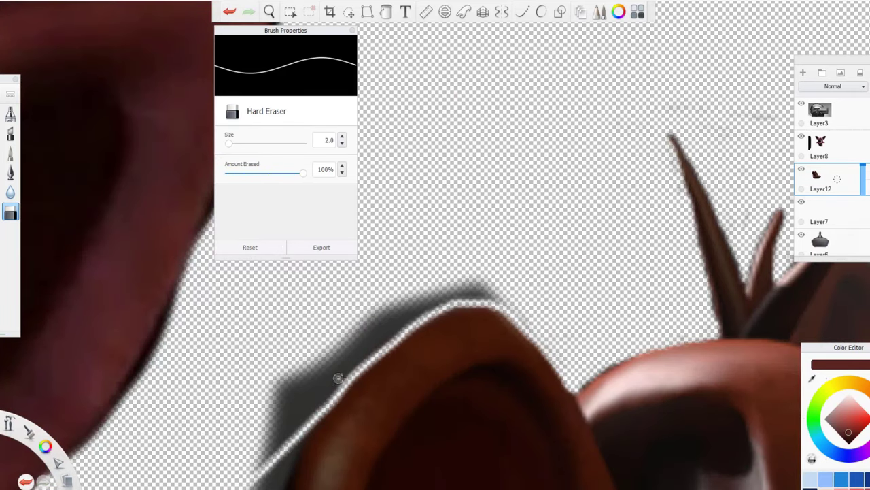
scroll(503, 224, down, 2)
scroll(535, 407, up, 3)
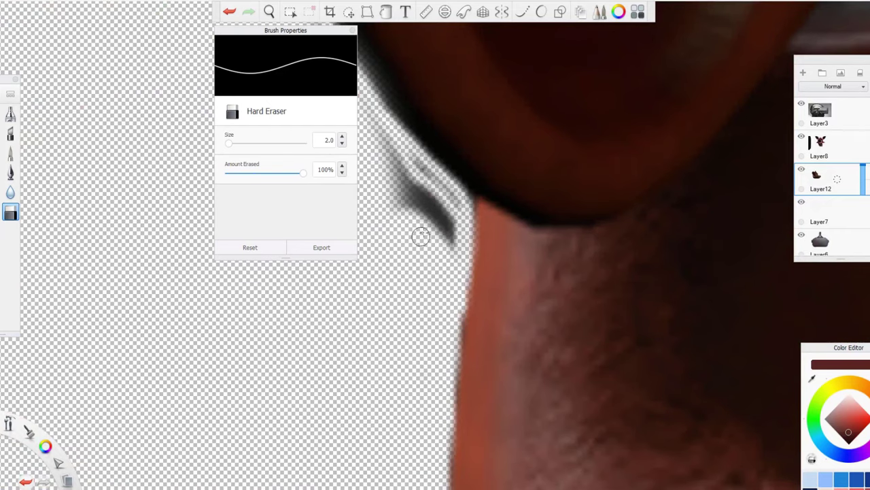
scroll(421, 235, down, 3)
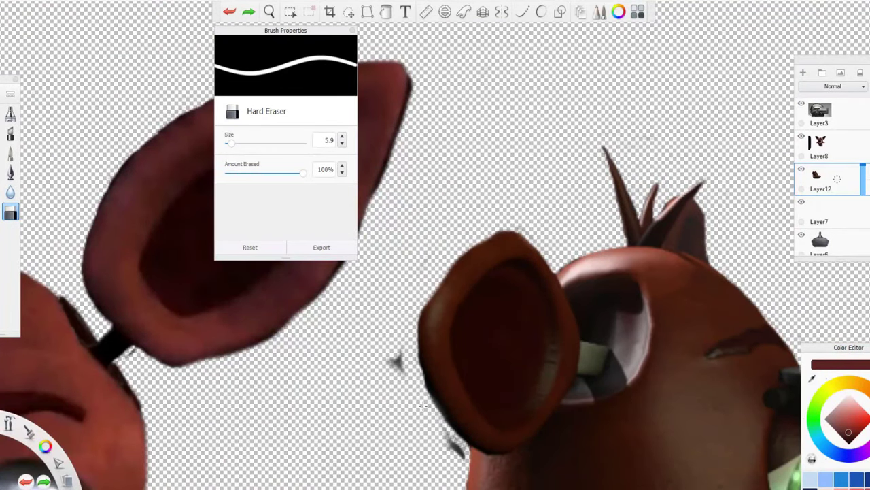
scroll(397, 381, down, 3)
Step: On Layer3, erase the dark mannequin directly beneath the side-view headset's rear strap with the 2.0 Hard Eraser
scroll(686, 412, up, 5)
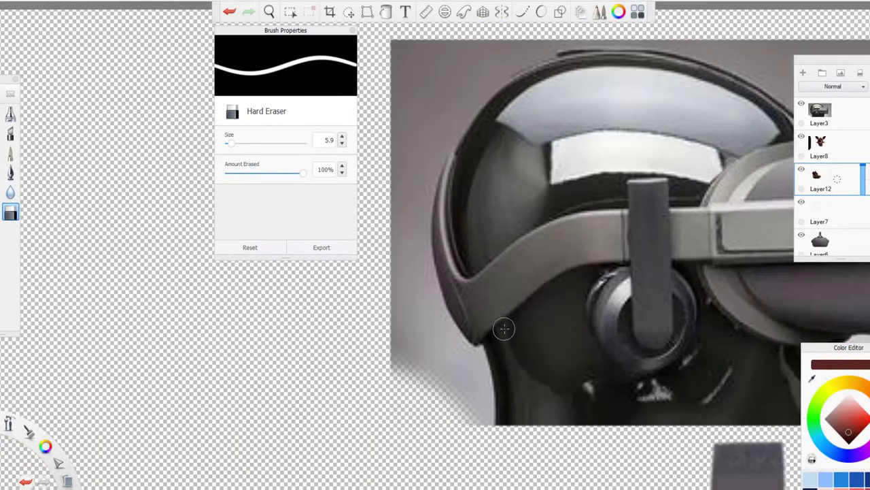
scroll(682, 247, up, 3)
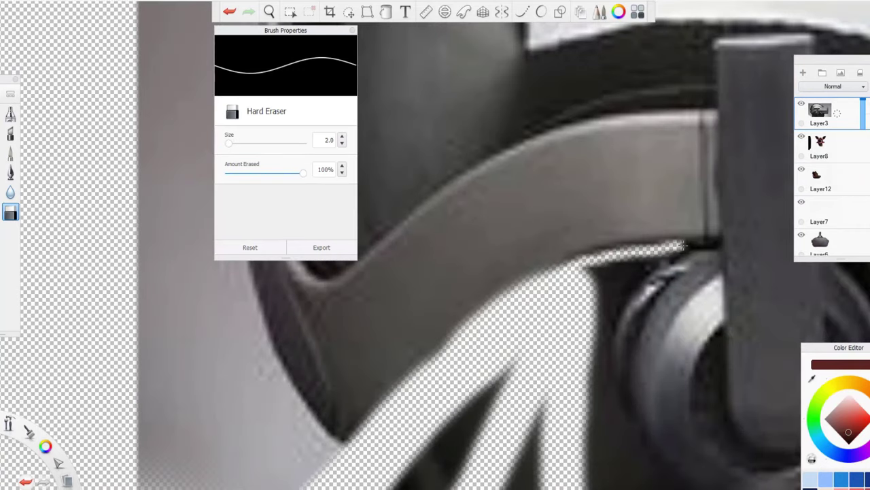
drag(591, 282, 597, 441)
scroll(597, 441, down, 3)
scroll(517, 306, up, 3)
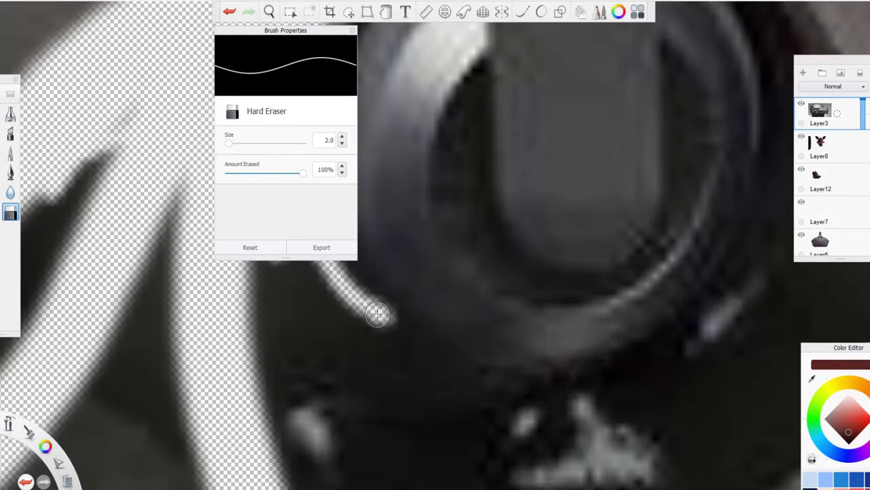
Step: Erase a thin outline around the headset's round earpiece and along the underside of the visor
drag(476, 436, 521, 363)
scroll(521, 363, up, 2)
mouse_move(547, 225)
mouse_down()
mouse_move(456, 87)
mouse_move(584, 204)
mouse_up()
scroll(93, 301, down, 3)
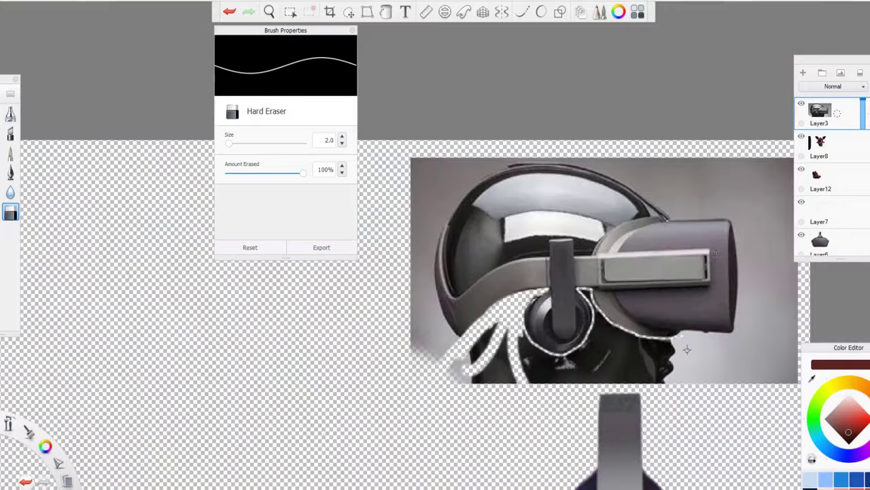
Step: Erase a thin outline up the visor's front edge, across its top and along the head strap's upper curve
scroll(342, 287, up, 3)
scroll(511, 274, up, 2)
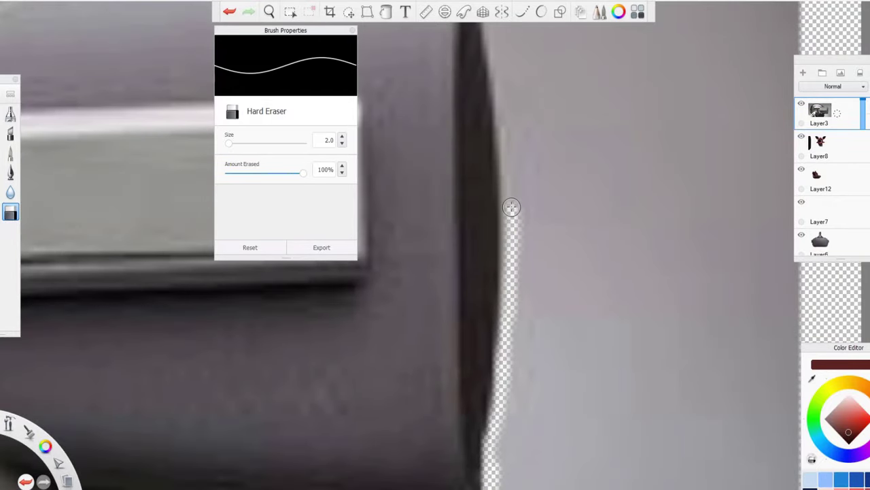
scroll(511, 206, down, 2)
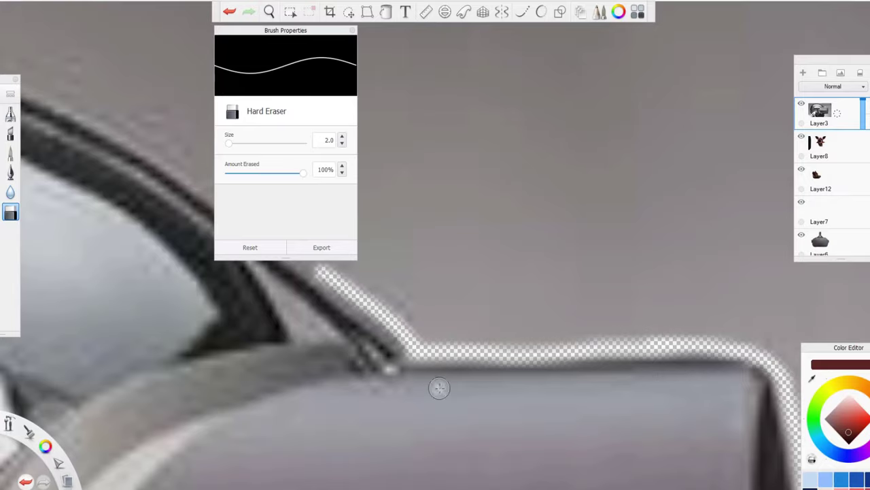
scroll(438, 388, down, 2)
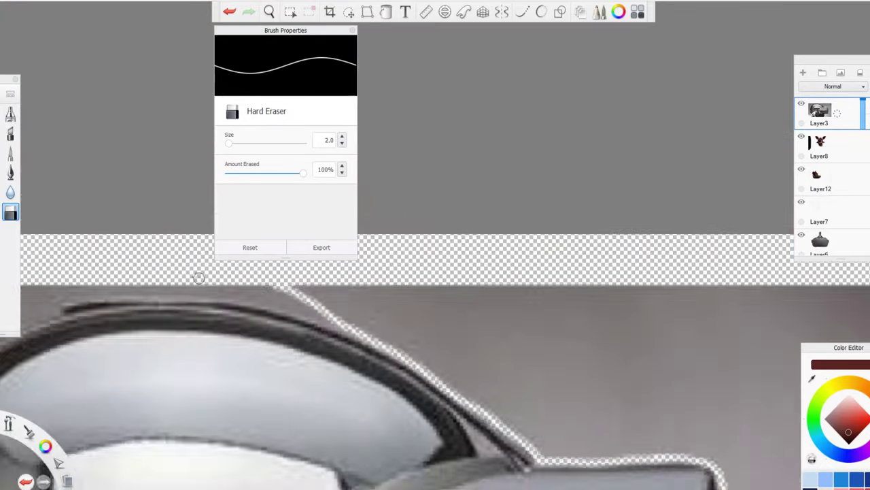
scroll(198, 323, up, 2)
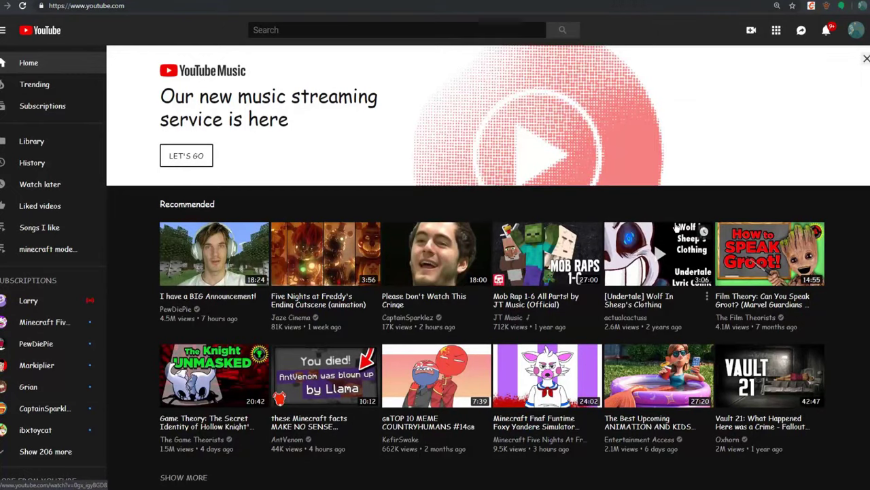
Step: Switch to YouTube, open the account's own channel and open the upload "FNaF VR Help Watned ep:4"
click(856, 30)
click(772, 115)
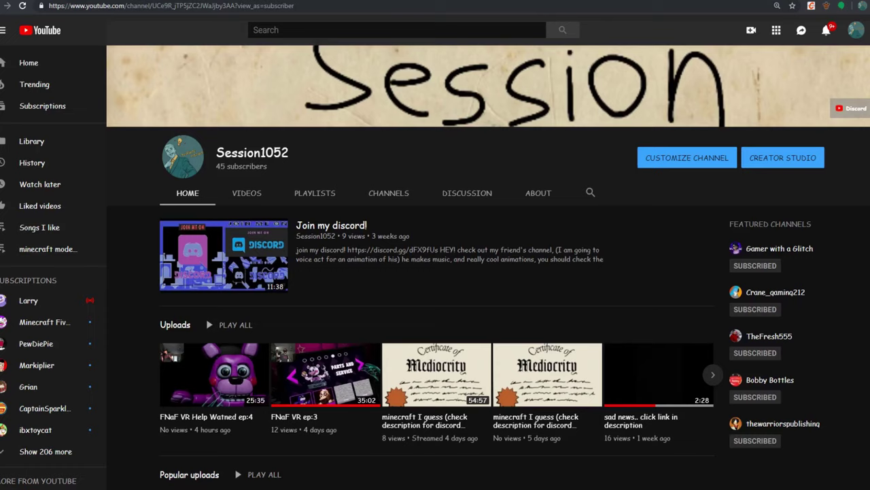
right_click(252, 386)
click(252, 386)
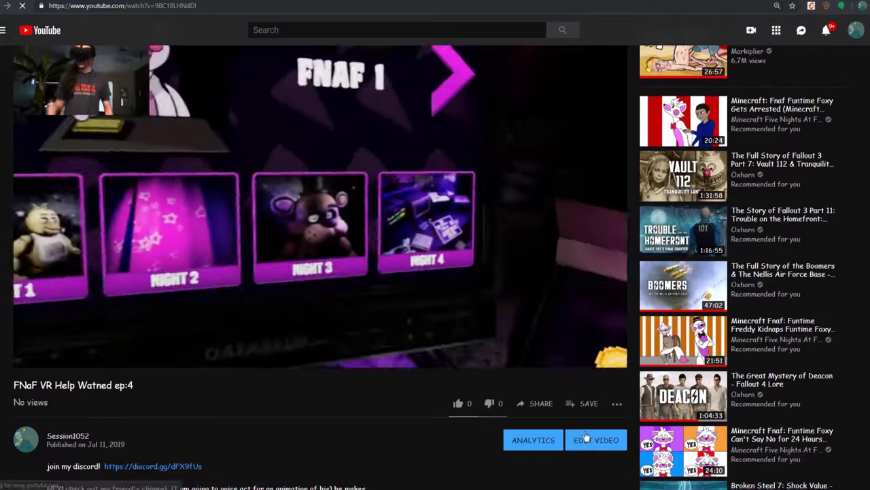
Step: Open the video's editing page, choose the middle suggested thumbnail, and go back to the YouTube home page without saving
click(592, 439)
scroll(316, 135, down, 1)
scroll(299, 316, up, 1)
click(485, 181)
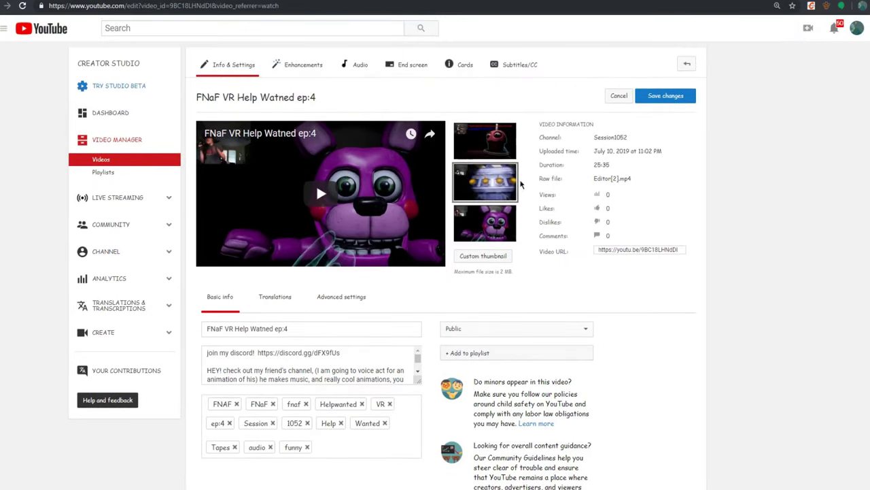
click(7, 6)
key(Return)
click(7, 5)
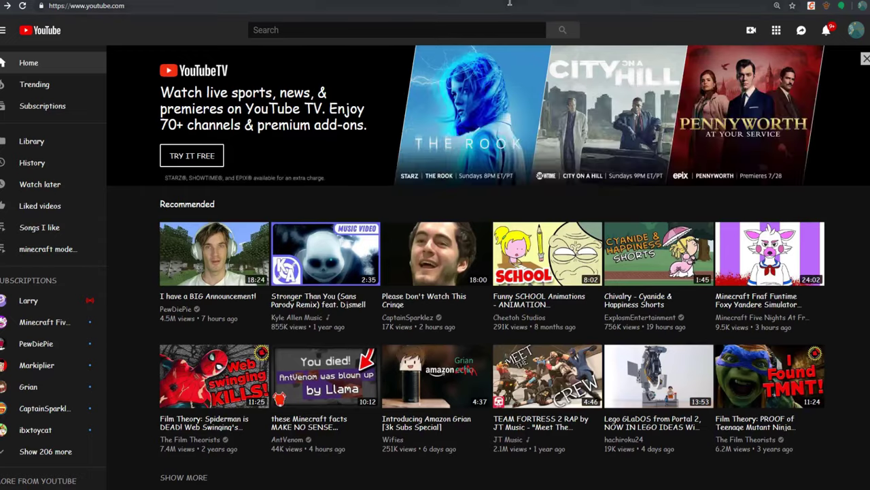
click(7, 5)
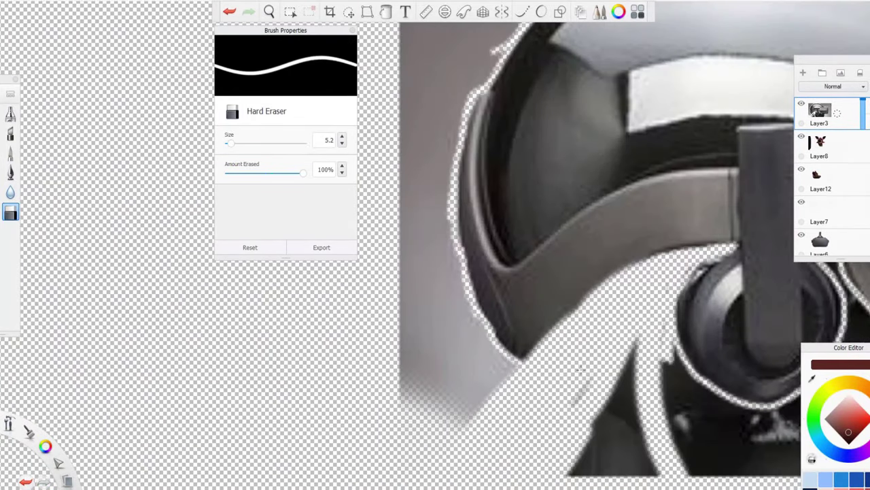
Step: Erase the mannequin's neck and lower face below the earpiece and visor on Layer3 with the 5.2 Hard Eraser
mouse_move(690, 381)
mouse_down()
mouse_move(721, 449)
mouse_move(476, 367)
mouse_move(626, 408)
mouse_up()
mouse_move(782, 340)
mouse_down()
mouse_move(615, 228)
mouse_move(748, 285)
mouse_up()
key(ctrl+z)
key(ctrl+z)
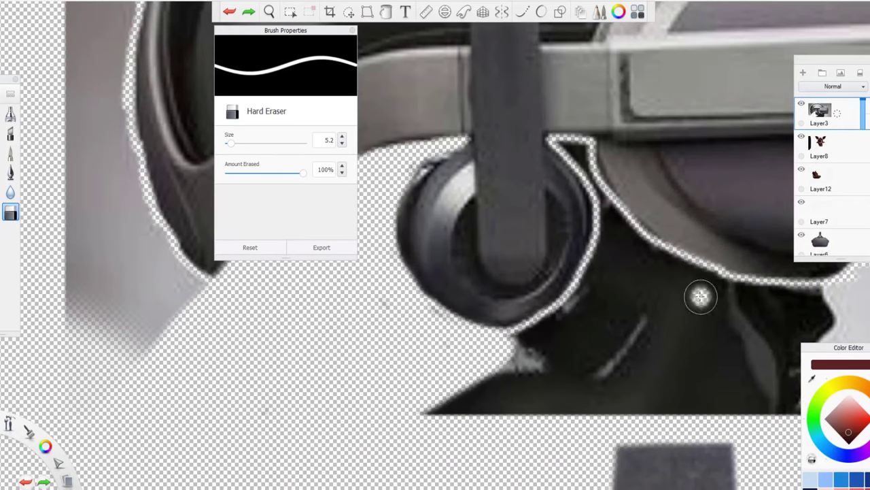
drag(646, 316, 593, 296)
mouse_move(613, 214)
mouse_down()
mouse_move(714, 272)
mouse_move(782, 299)
mouse_move(622, 230)
mouse_move(792, 294)
mouse_move(517, 381)
mouse_move(816, 313)
mouse_up()
key(ctrl+z)
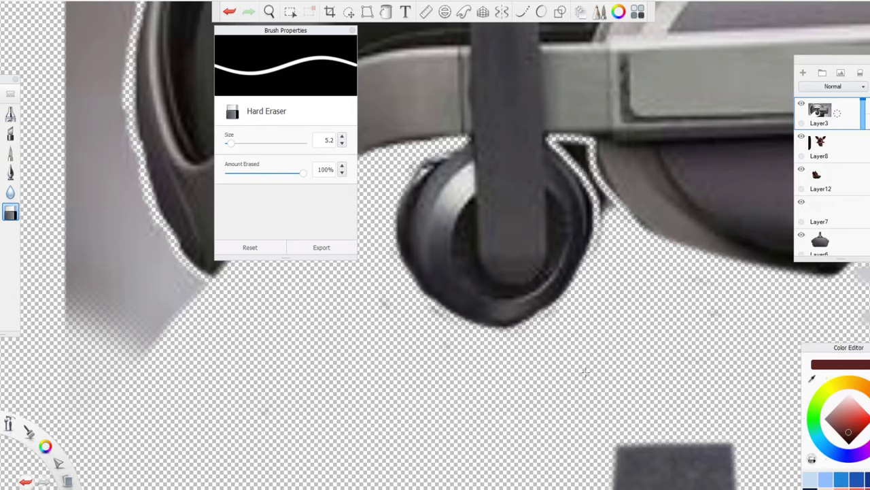
Step: Reduce the Hard Eraser to 2.0 and erase the dark remnants between the earpiece and the visor
key(bracketleft)
scroll(531, 227, up, 2)
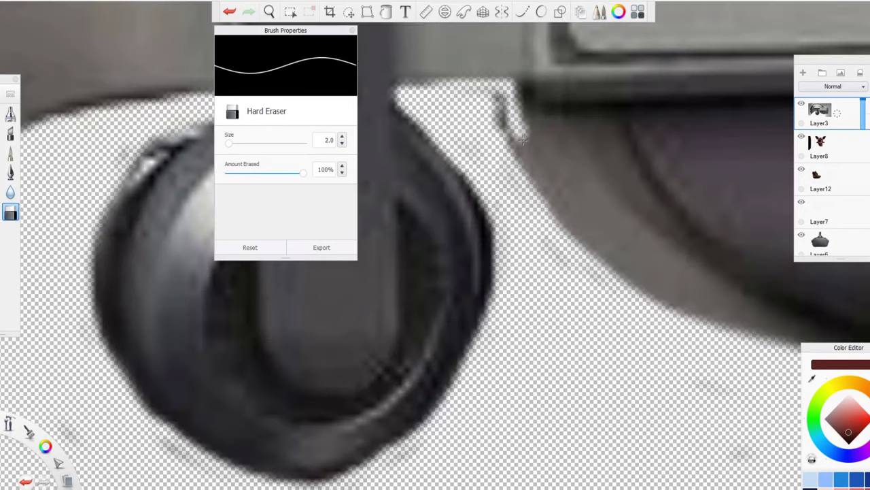
scroll(417, 85, down, 3)
Step: Enlarge the Hard Eraser to 8.4 and erase the grey background beneath and in front of the visor
key(bracketright)
key(bracketright)
key(bracketright)
drag(469, 306, 802, 381)
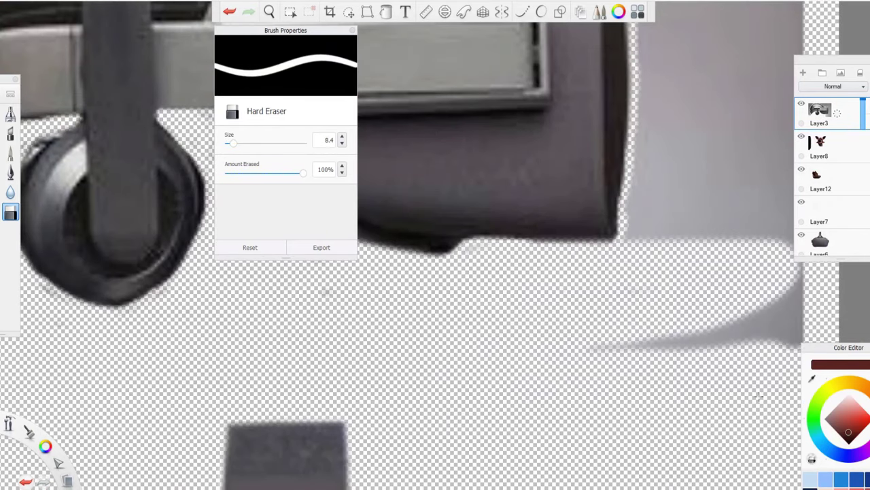
scroll(435, 245, up, 3)
mouse_move(394, 102)
mouse_down()
mouse_move(442, 420)
mouse_move(476, 122)
mouse_up()
scroll(490, 145, down, 3)
Step: Erase the grey background above the visor up to the front curve of the head strap
scroll(490, 145, up, 2)
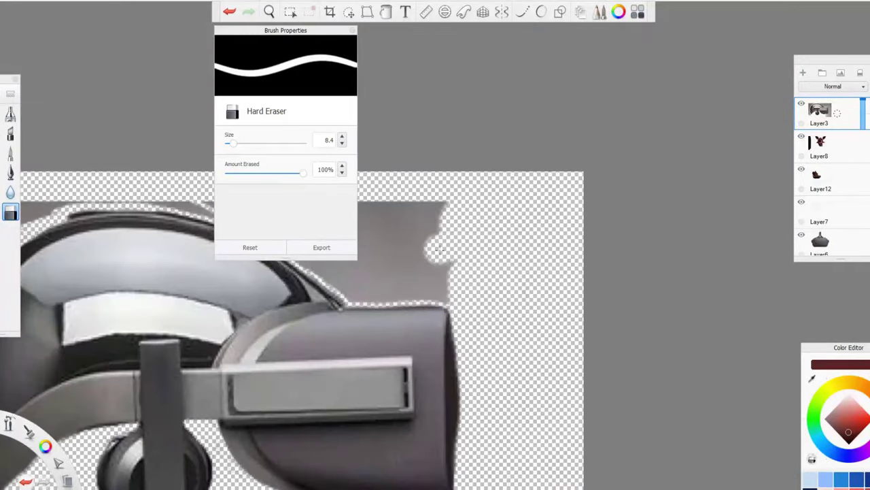
scroll(395, 258, down, 2)
scroll(467, 366, up, 3)
key(ctrl+z)
scroll(617, 365, up, 1)
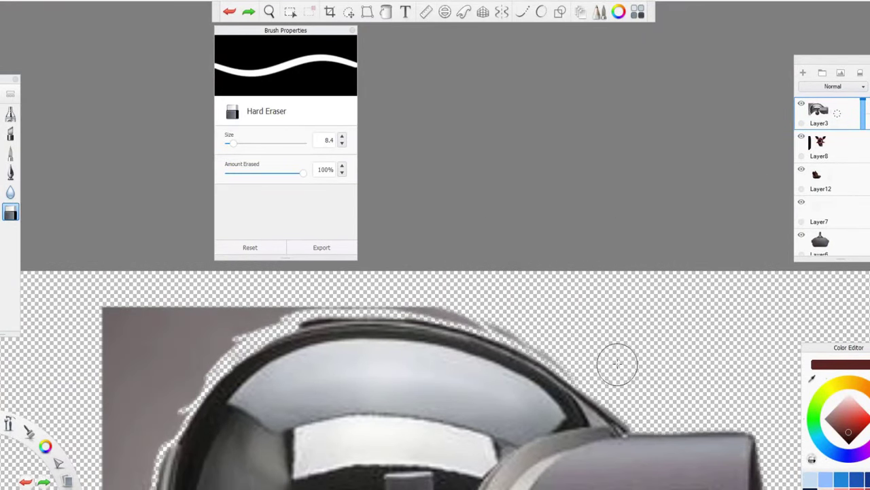
Step: Erase the remaining grey background over the top and behind the back of the head strap
drag(308, 293, 115, 408)
scroll(408, 293, up, 2)
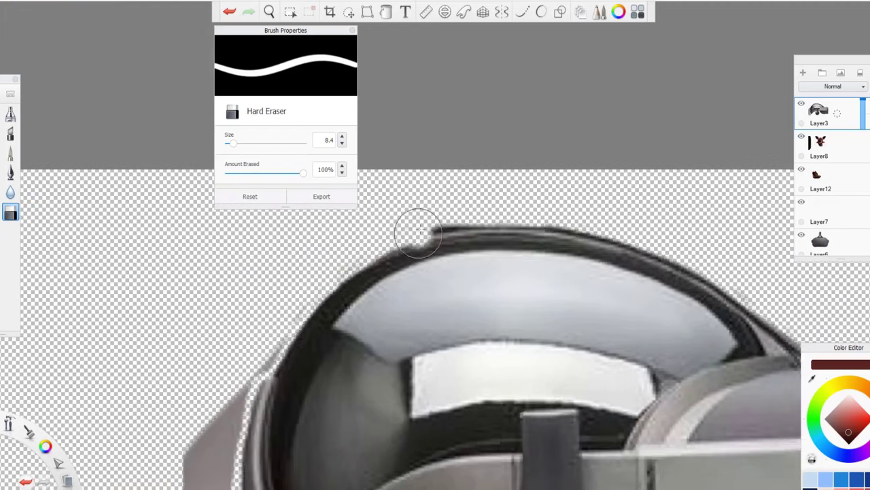
scroll(408, 292, up, 2)
drag(340, 232, 359, 485)
scroll(435, 306, up, 3)
drag(493, 299, 526, 218)
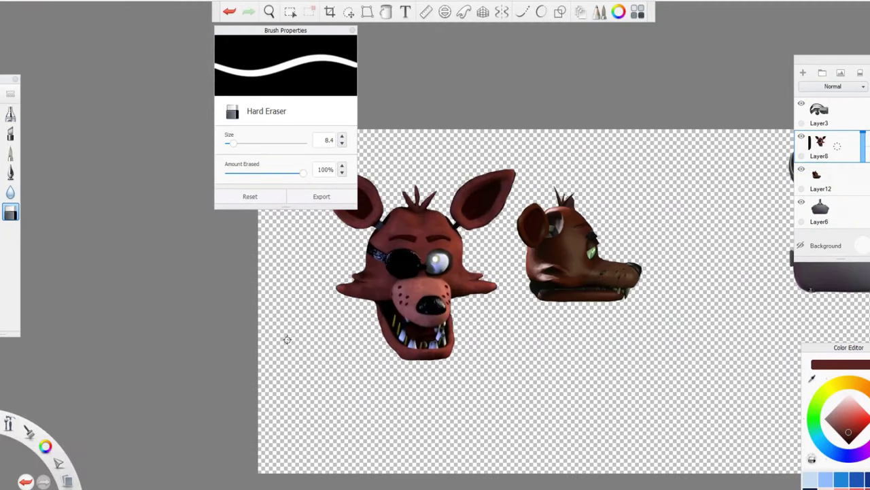
Step: Enlarge the Hard Eraser to 511.0 and erase the leftover black strip at the edge of Layer8
scroll(170, 367, down, 3)
drag(48, 359, 642, 309)
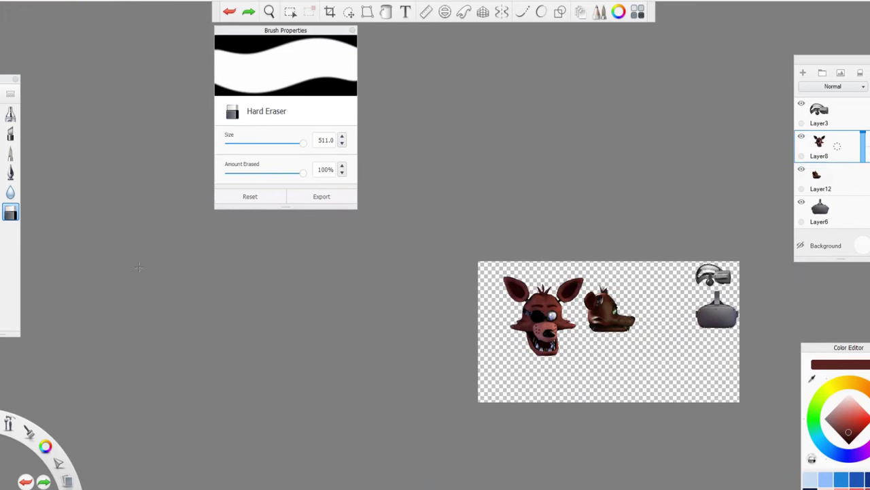
Step: Set the Hard Eraser to 2.0 and erase a thin line along the side arm's upper edge and around the earphone stem on Layer3
scroll(660, 304, up, 5)
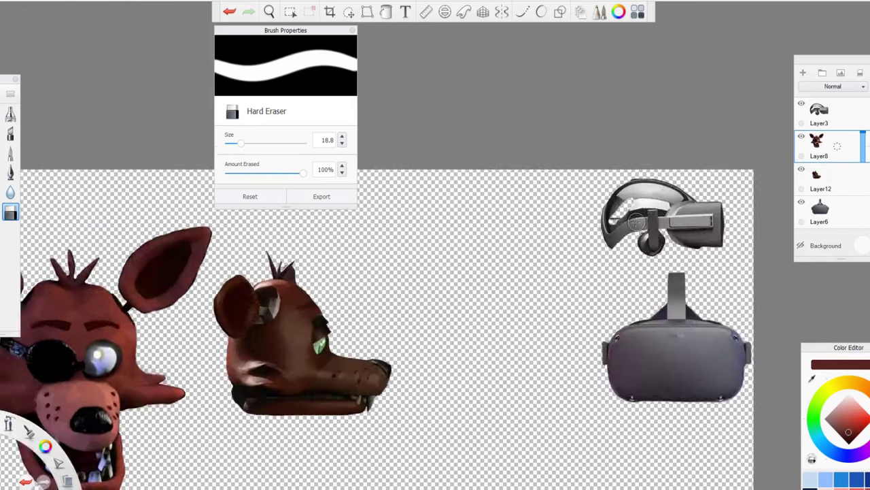
scroll(637, 233, down, 2)
scroll(637, 233, down, 2)
scroll(557, 252, up, 6)
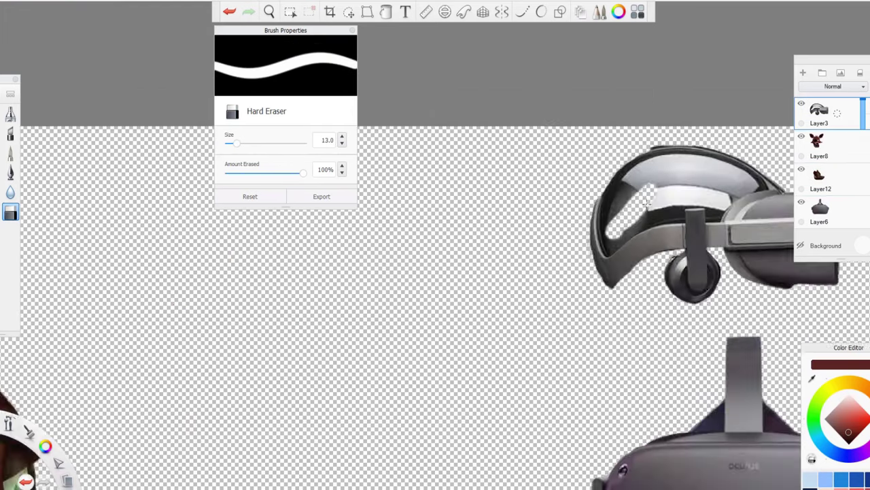
scroll(719, 253, up, 2)
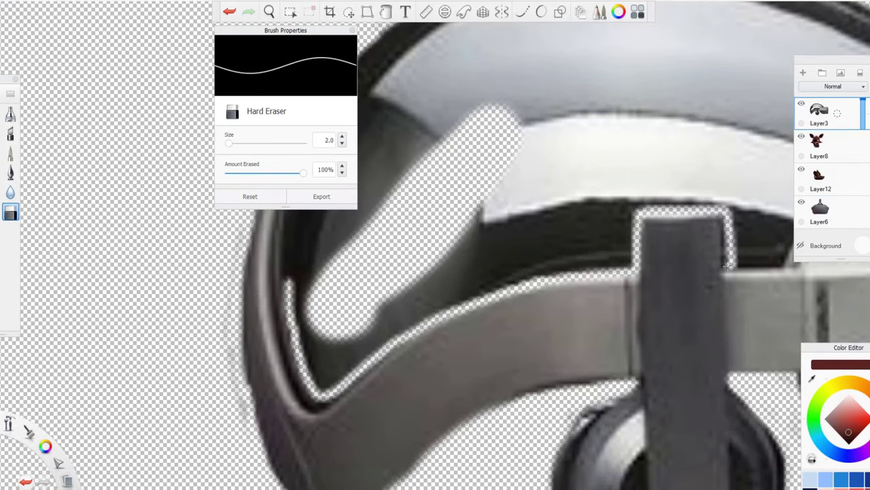
Step: Continue the thin erased line along the visor's upper edge and the inner edge of the curved head strap
scroll(728, 265, down, 1)
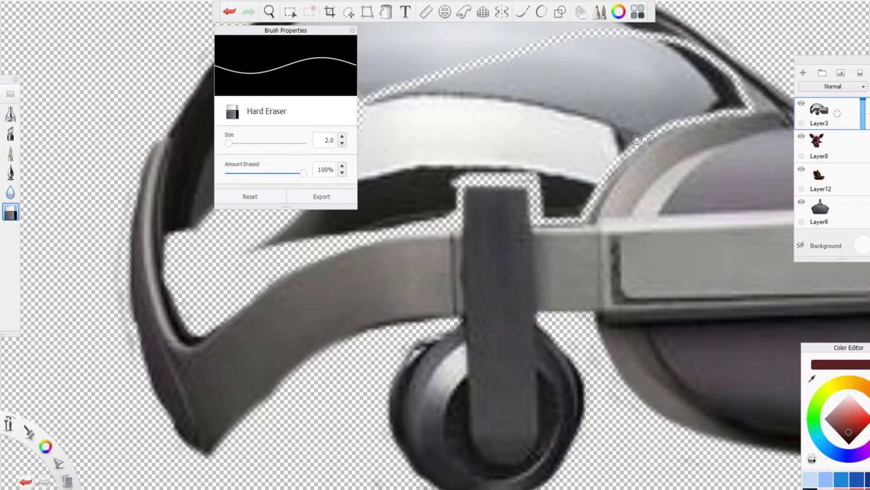
scroll(606, 161, up, 1)
scroll(284, 294, down, 1)
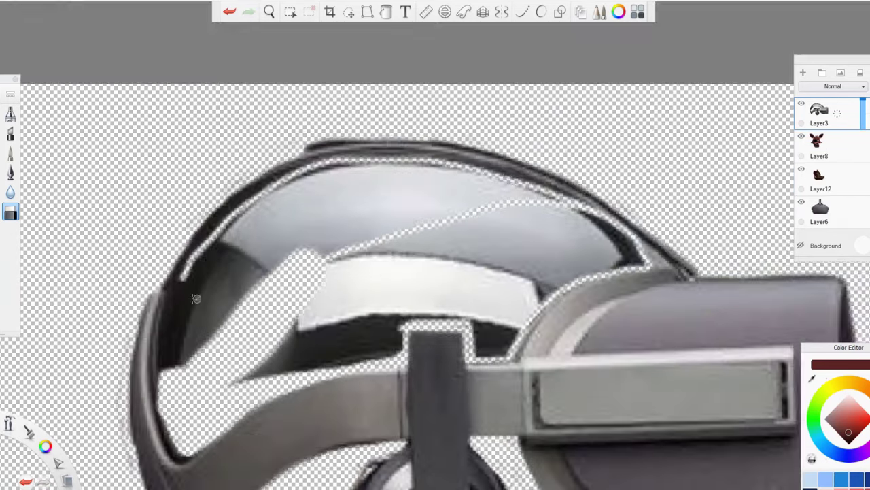
scroll(173, 348, up, 2)
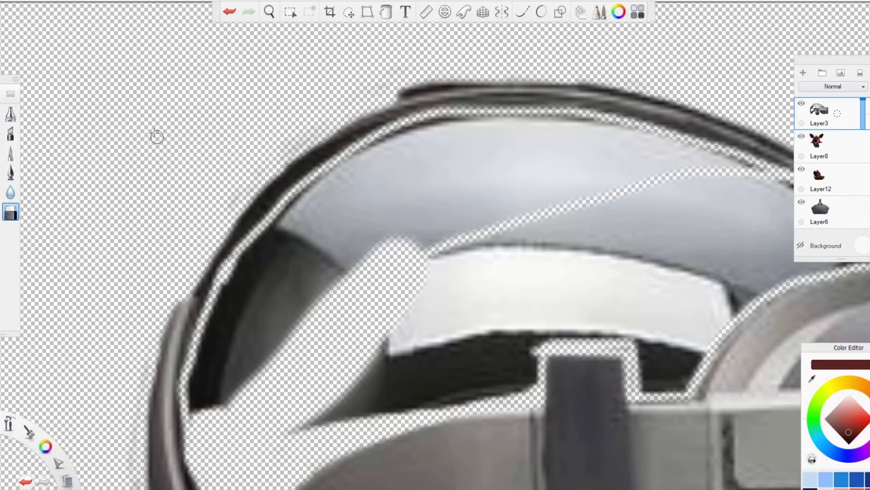
Step: Enlarge the Hard Eraser to about 9 and erase all remaining background inside the side-view headset's strap
key(ctrl+alt+b)
mouse_move(230, 378)
mouse_down()
mouse_move(371, 286)
mouse_move(450, 311)
mouse_move(439, 376)
mouse_up()
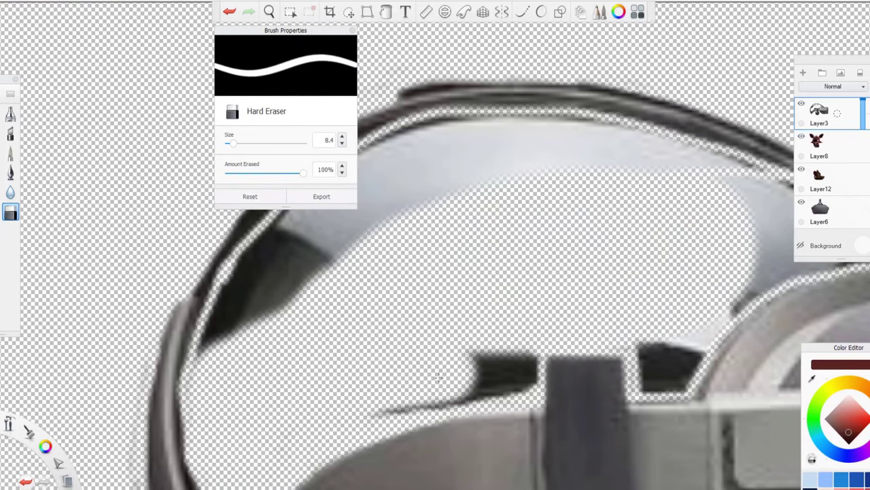
mouse_move(408, 163)
mouse_down()
mouse_move(625, 150)
mouse_move(576, 229)
mouse_move(476, 306)
mouse_move(442, 318)
mouse_up()
drag(401, 392, 408, 350)
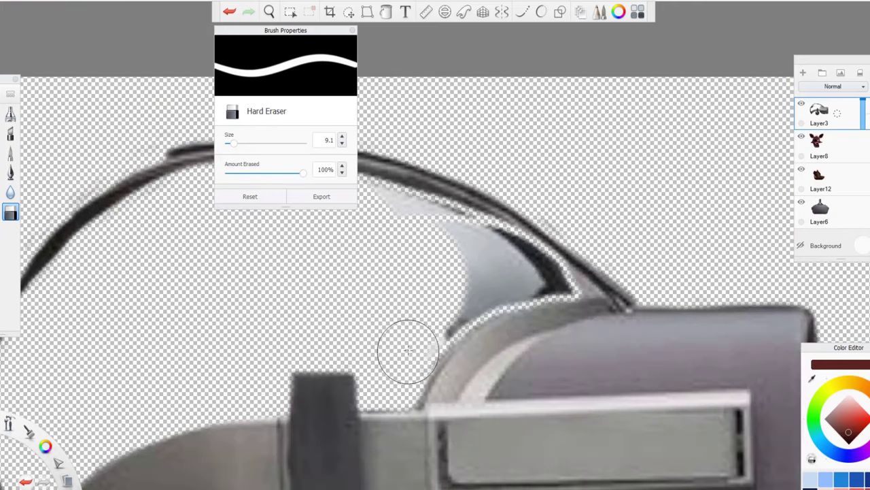
scroll(495, 288, up, 3)
scroll(605, 294, down, 5)
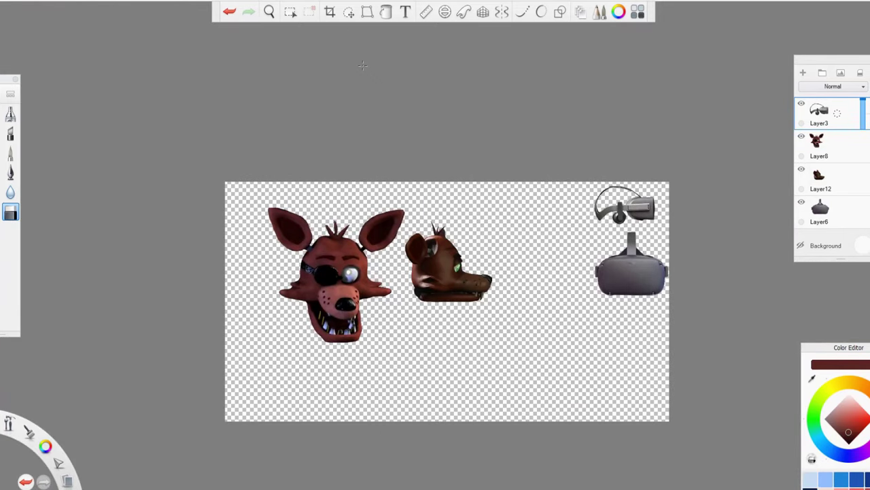
Step: Lasso the side-view fox head and transfer it to a new layer, placed closer to the headsets
click(290, 11)
click(388, 33)
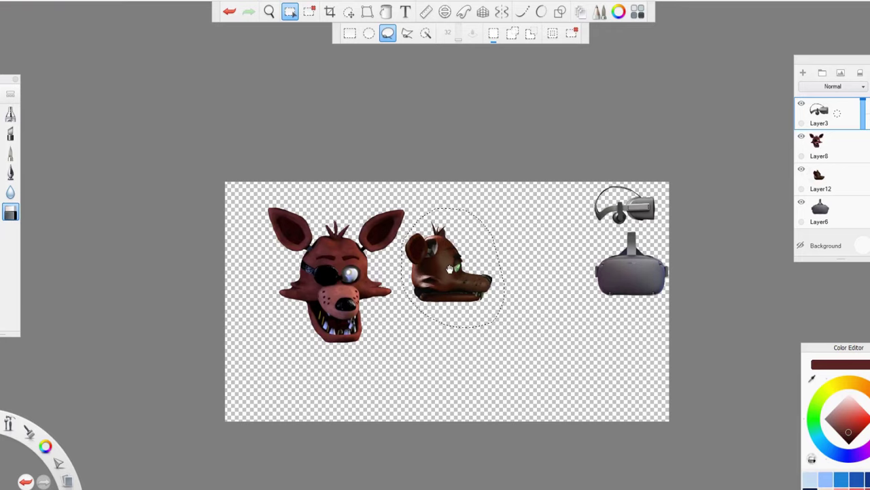
key(ctrl+c)
key(ctrl+v)
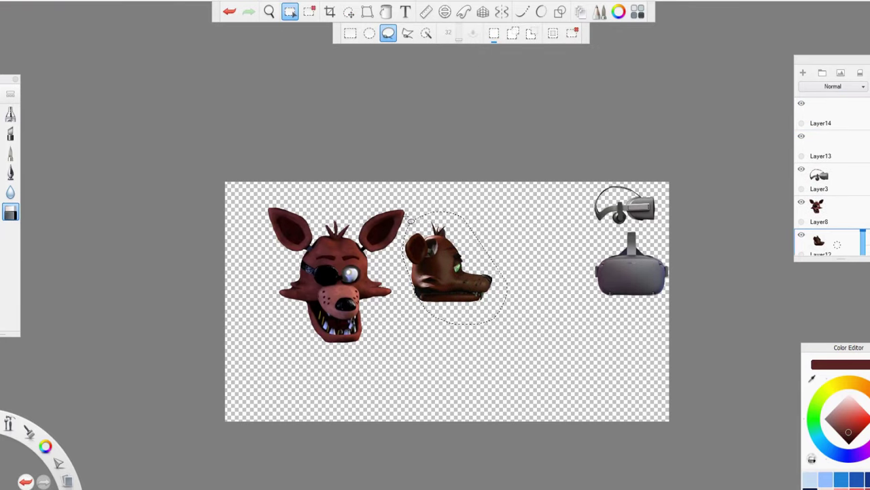
drag(488, 243, 563, 263)
key(ctrl+z)
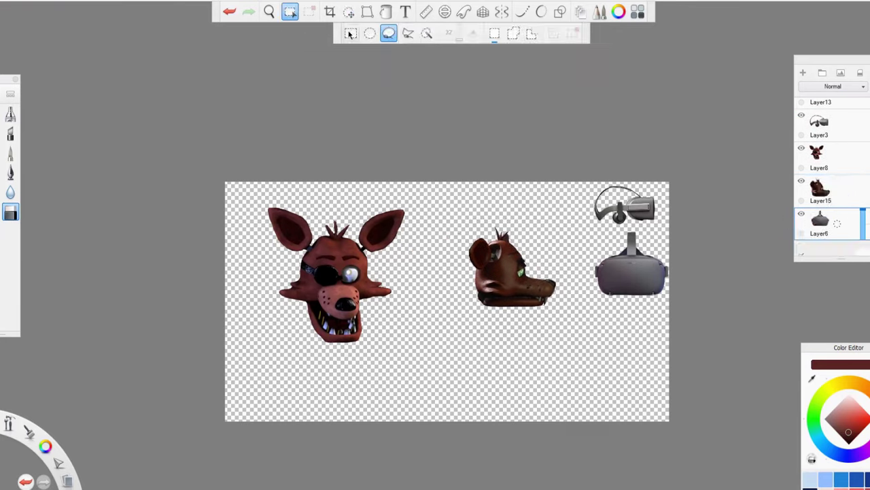
Step: Select the side-view fox head with a rectangular marquee and enlarge it on a new layer
key(ctrl+z)
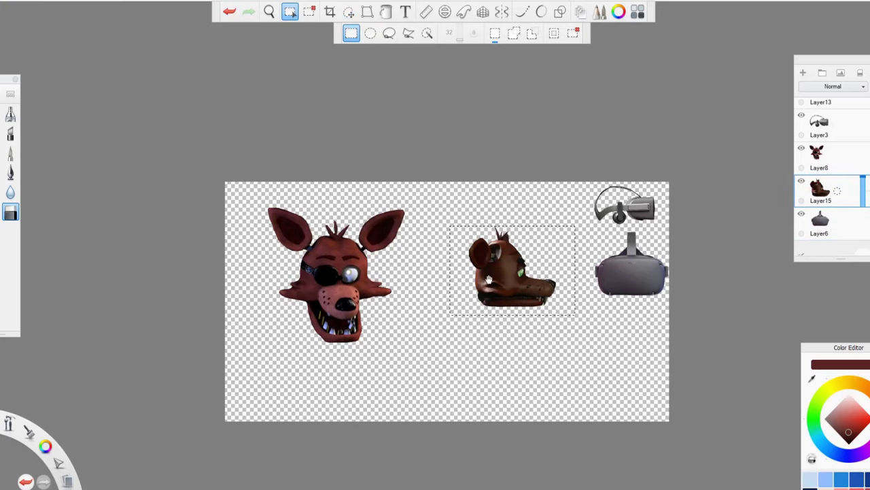
click(489, 279)
drag(488, 279, 505, 287)
key(m)
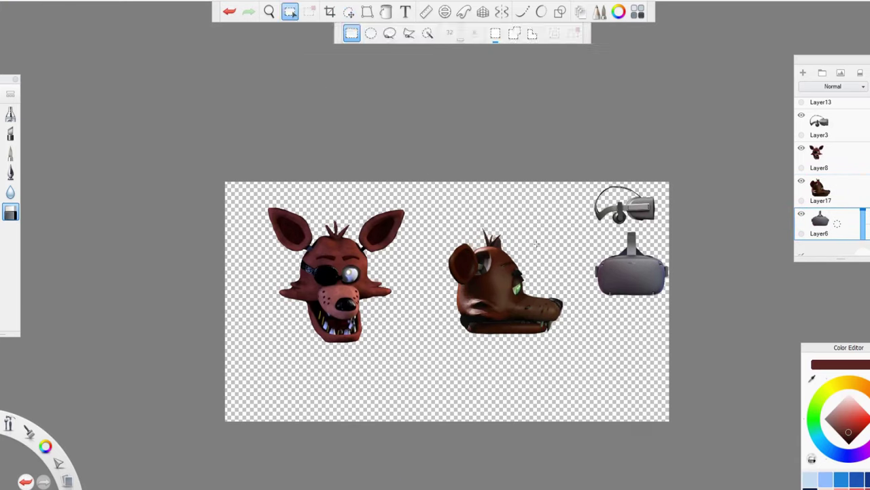
Step: Move Layer6 with the front-view headset to the top of the layer stack and remove the empty pasted layers
click(619, 284)
key(ctrl+z)
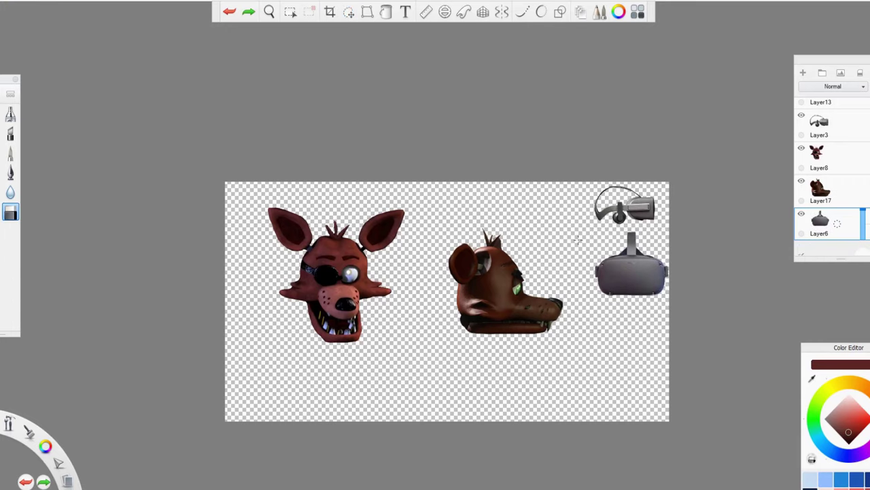
key(ctrl+z)
key(ctrl+z)
key(ctrl+z)
key(ctrl+z)
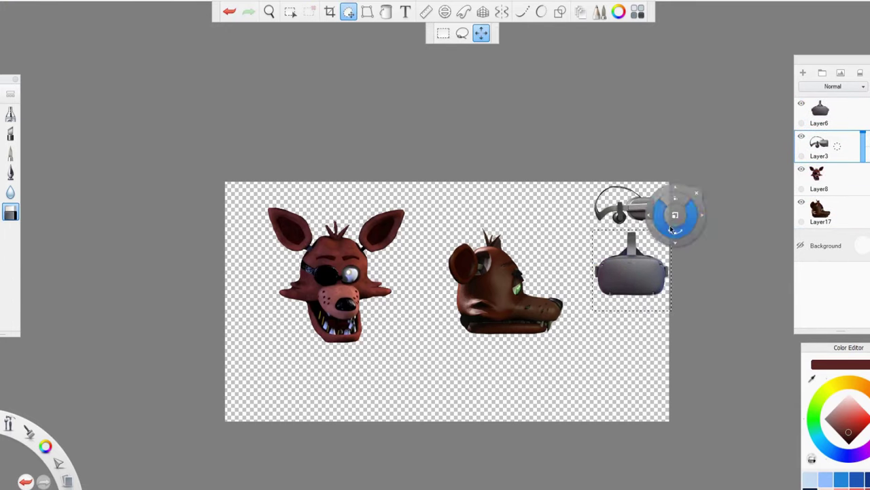
Step: Fit a copy of the front-view headset over the front-view fox's eyes and delete the original headset on Layer6
key(ctrl+c)
key(ctrl+v)
drag(595, 260, 310, 262)
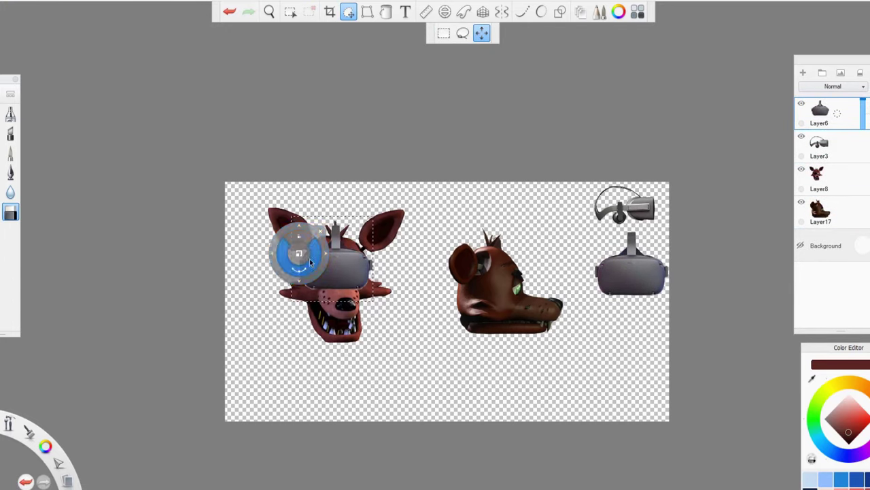
key(Return)
scroll(314, 215, up, 5)
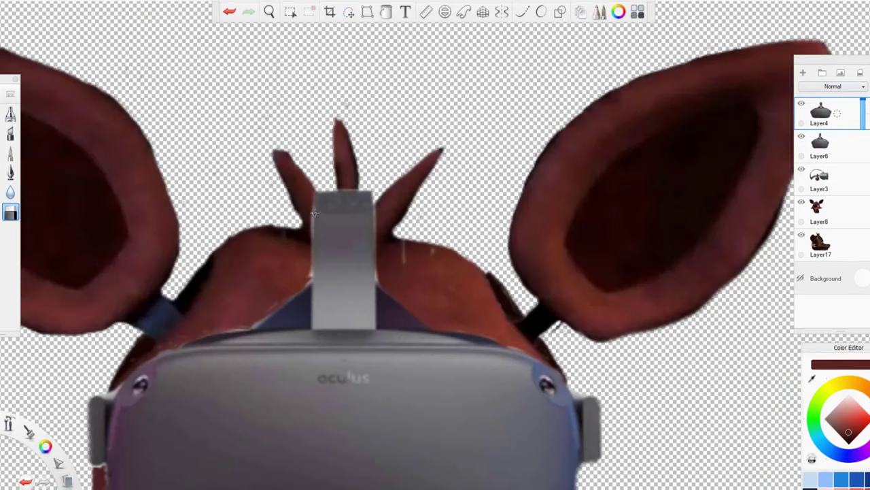
scroll(364, 224, down, 5)
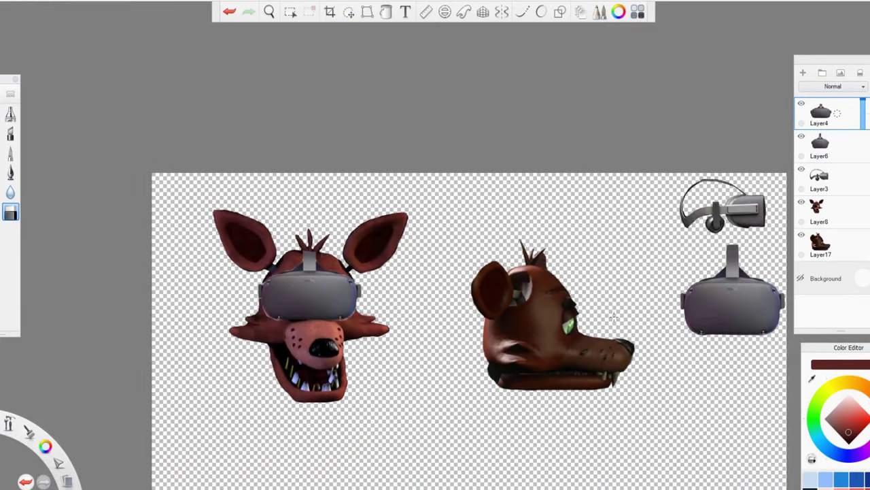
key(m)
key(Delete)
Step: Place a copy of the side-view headset over the eyes of the side-view fox head
key(ctrl+c)
key(ctrl+v)
drag(741, 205, 577, 300)
key(Return)
scroll(588, 303, up, 4)
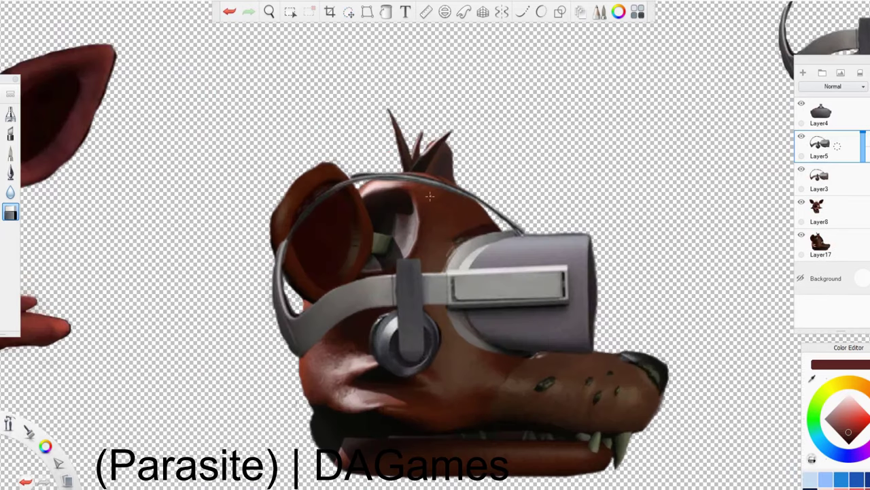
Step: Erase the headset strap where it crosses the side-view fox's ear, and delete the original side-view headset on Layer3
scroll(355, 178, up, 3)
key(ctrl+z)
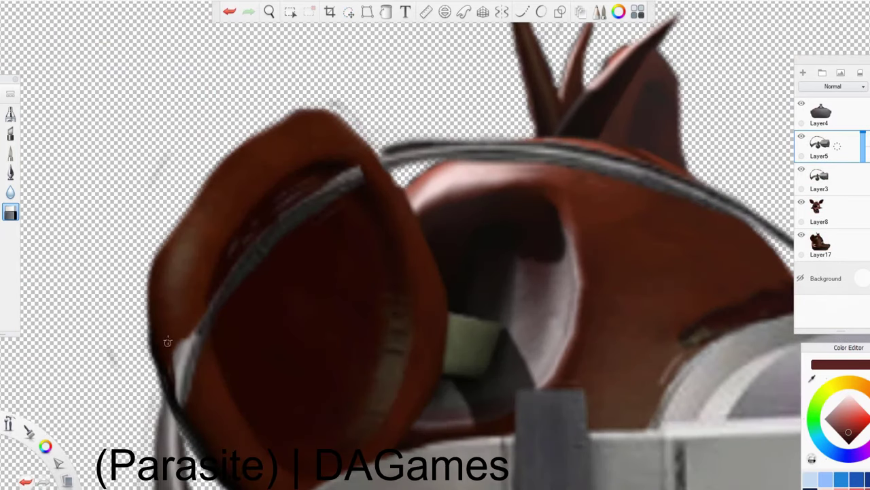
scroll(507, 325, down, 8)
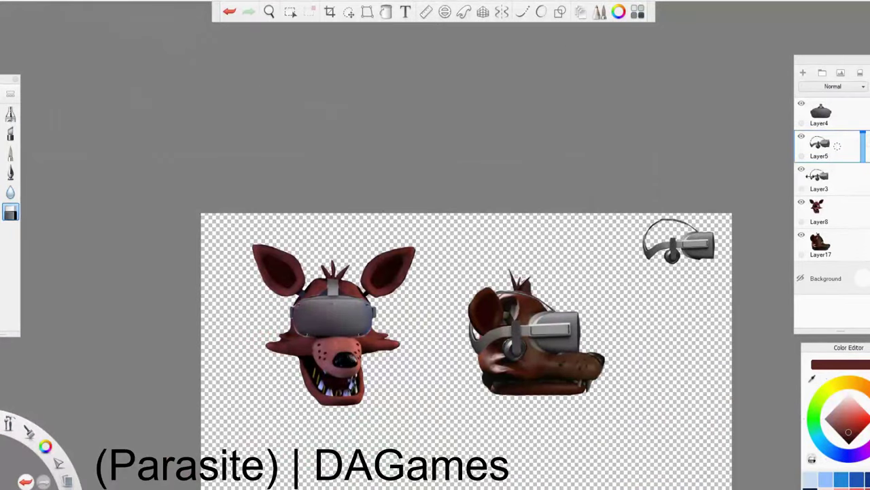
key(Delete)
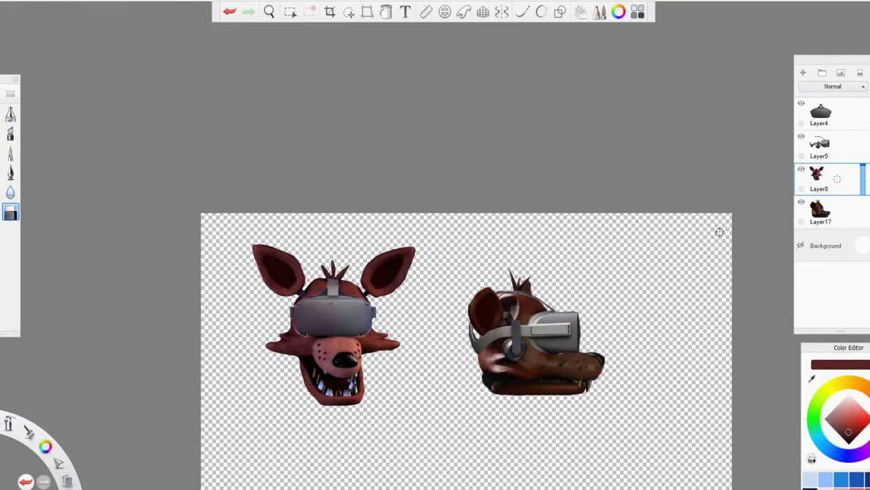